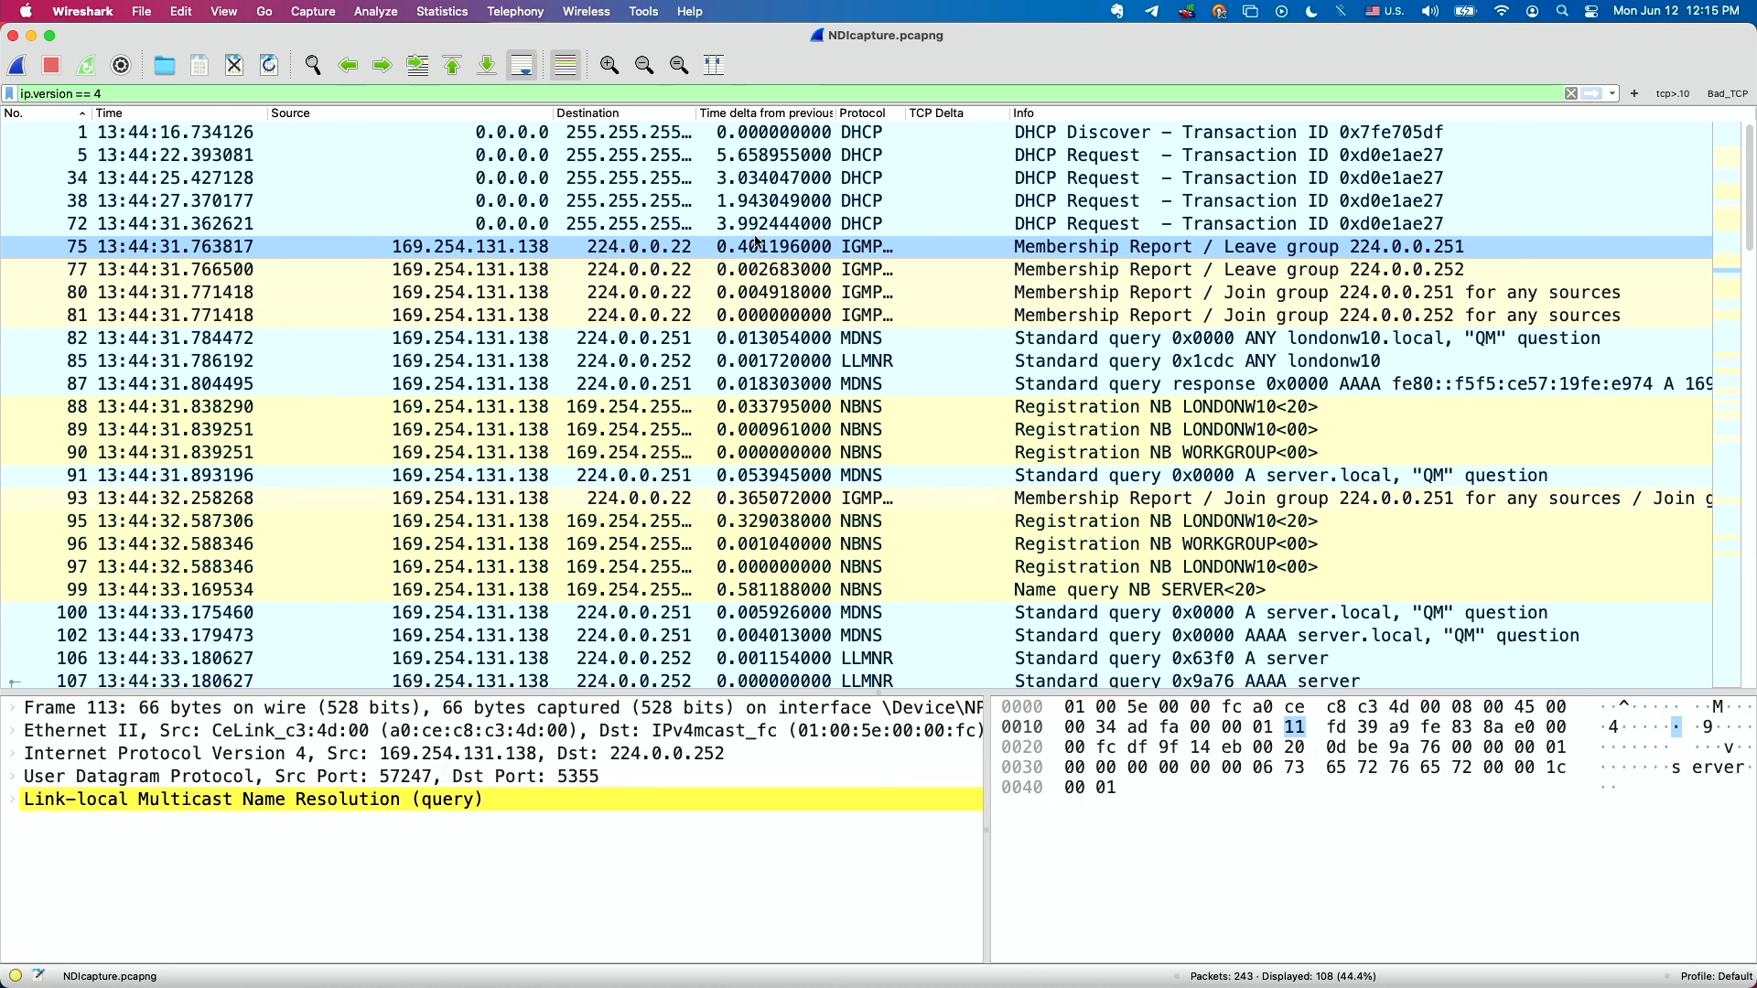
# Examine the MDNS and LLMNR query and response packets sent to the 224.0.0.251 and 224.0.0.252 multicast addresses.
pyautogui.moveTo(855, 261); pyautogui.dragTo(809, 339)
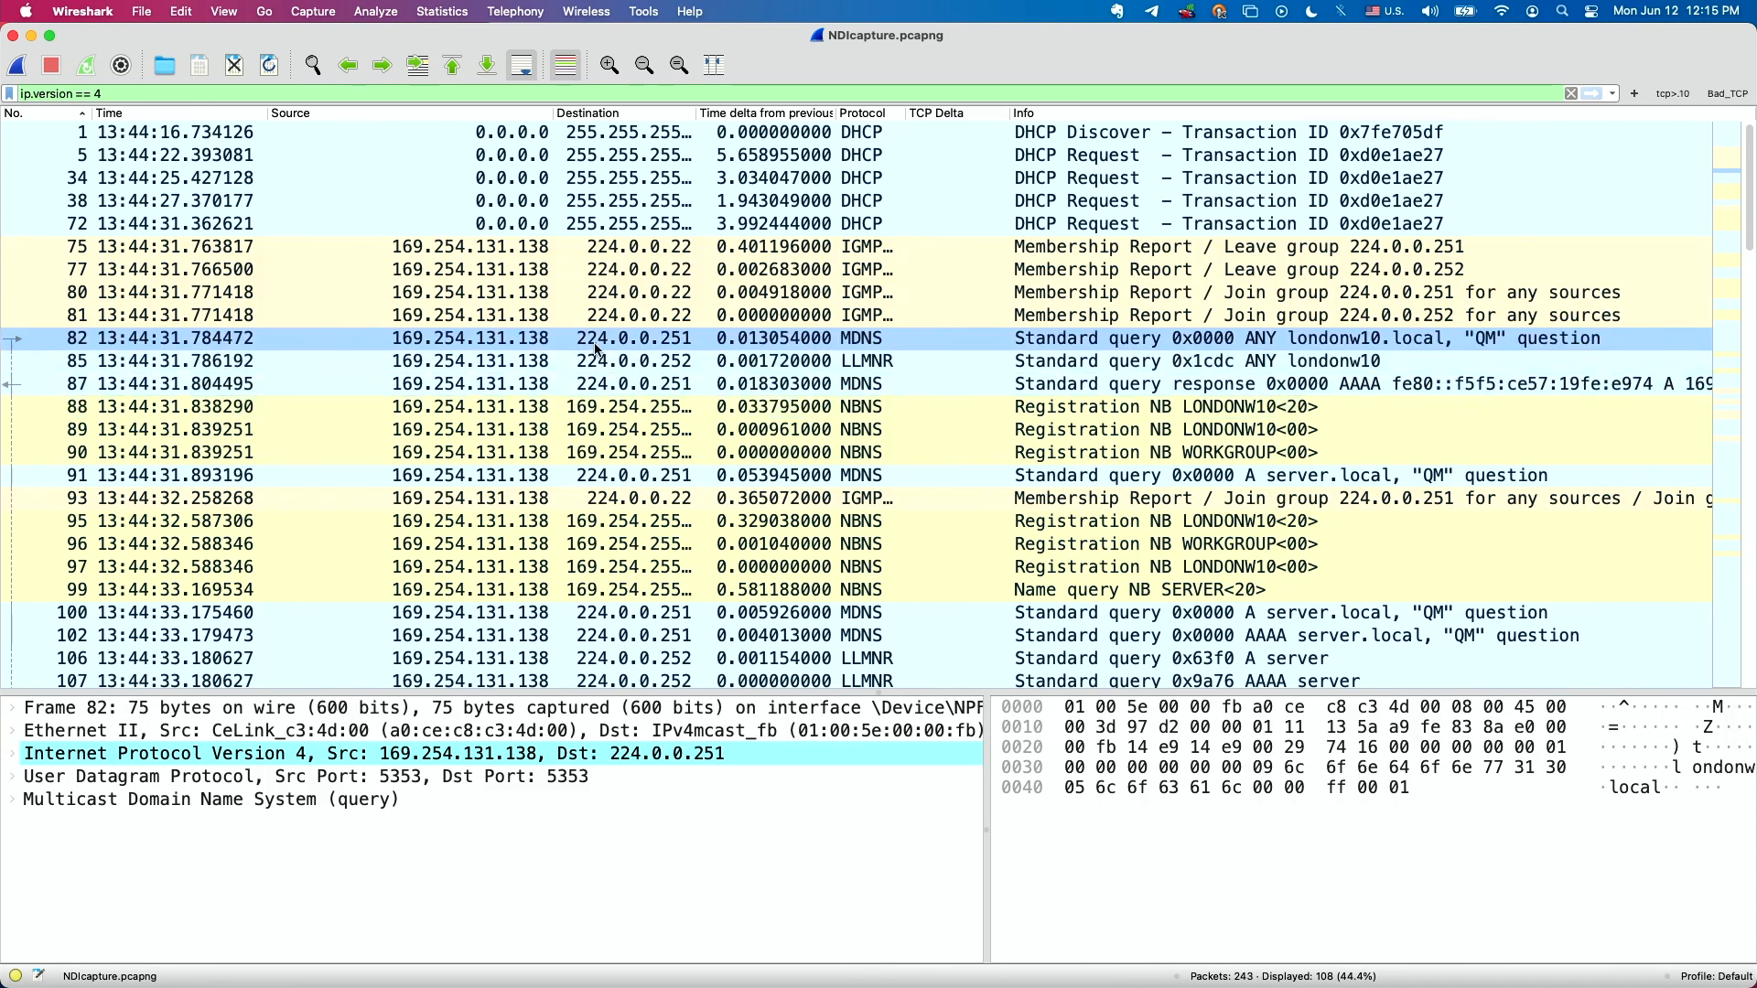
pyautogui.press('super+plus')
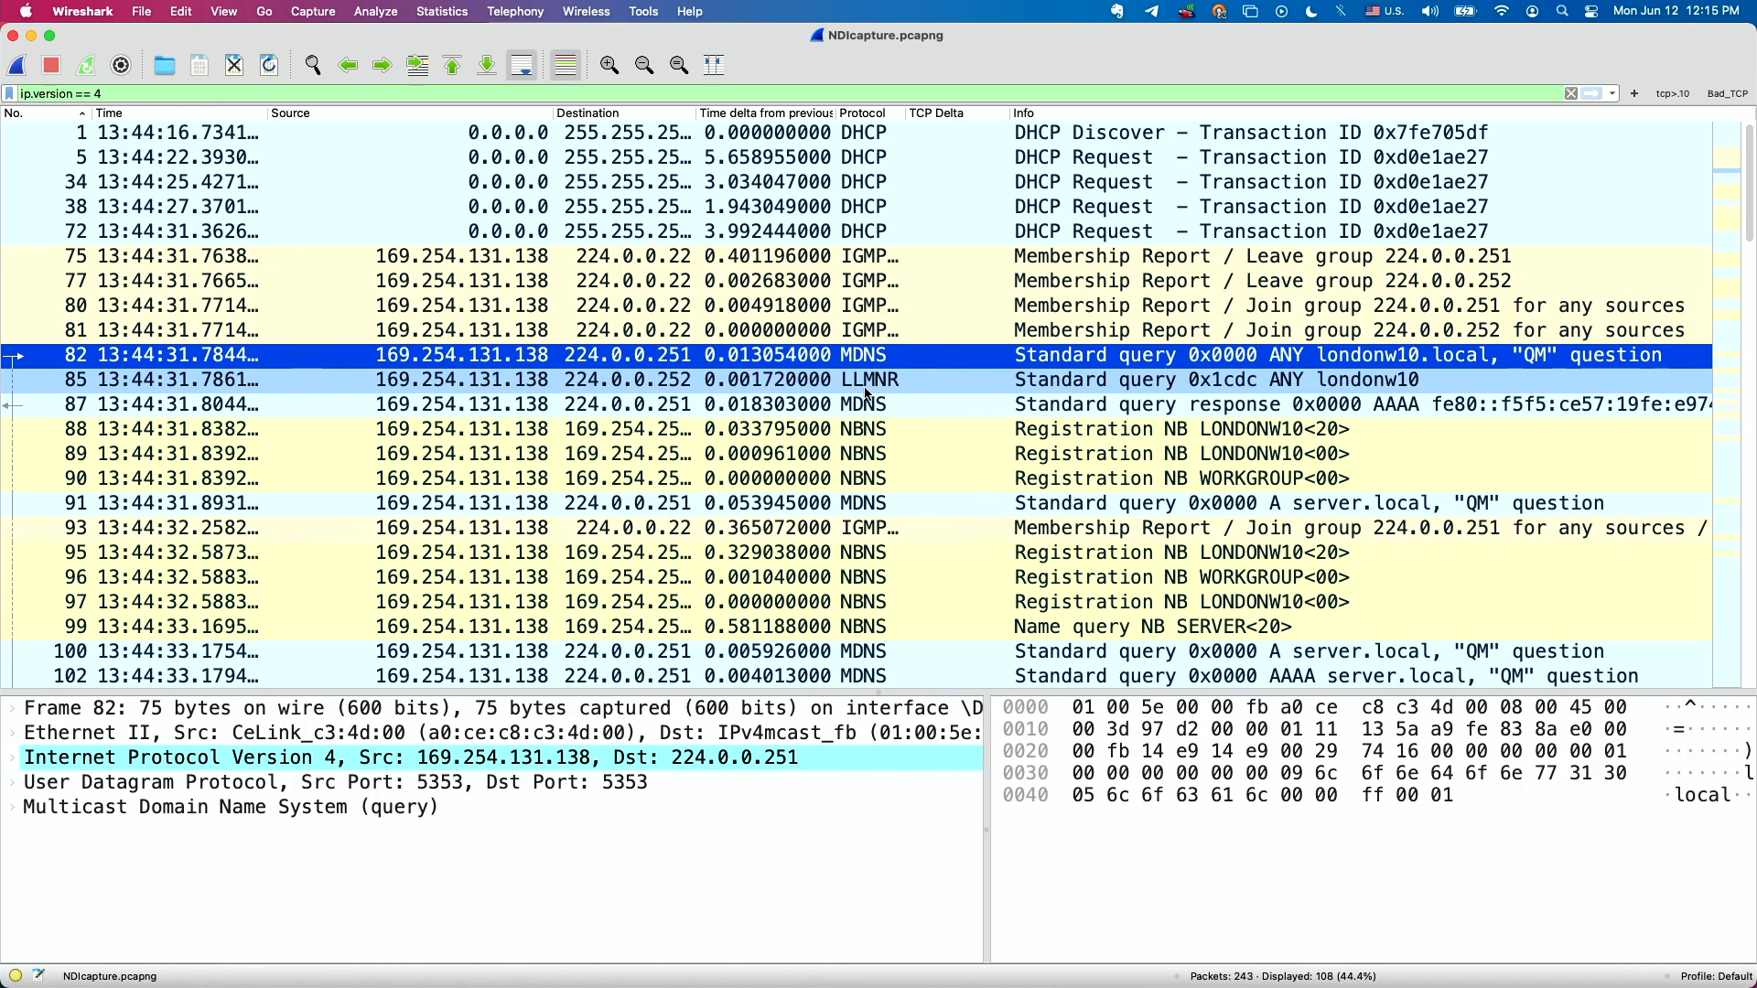
pyautogui.click(864, 380)
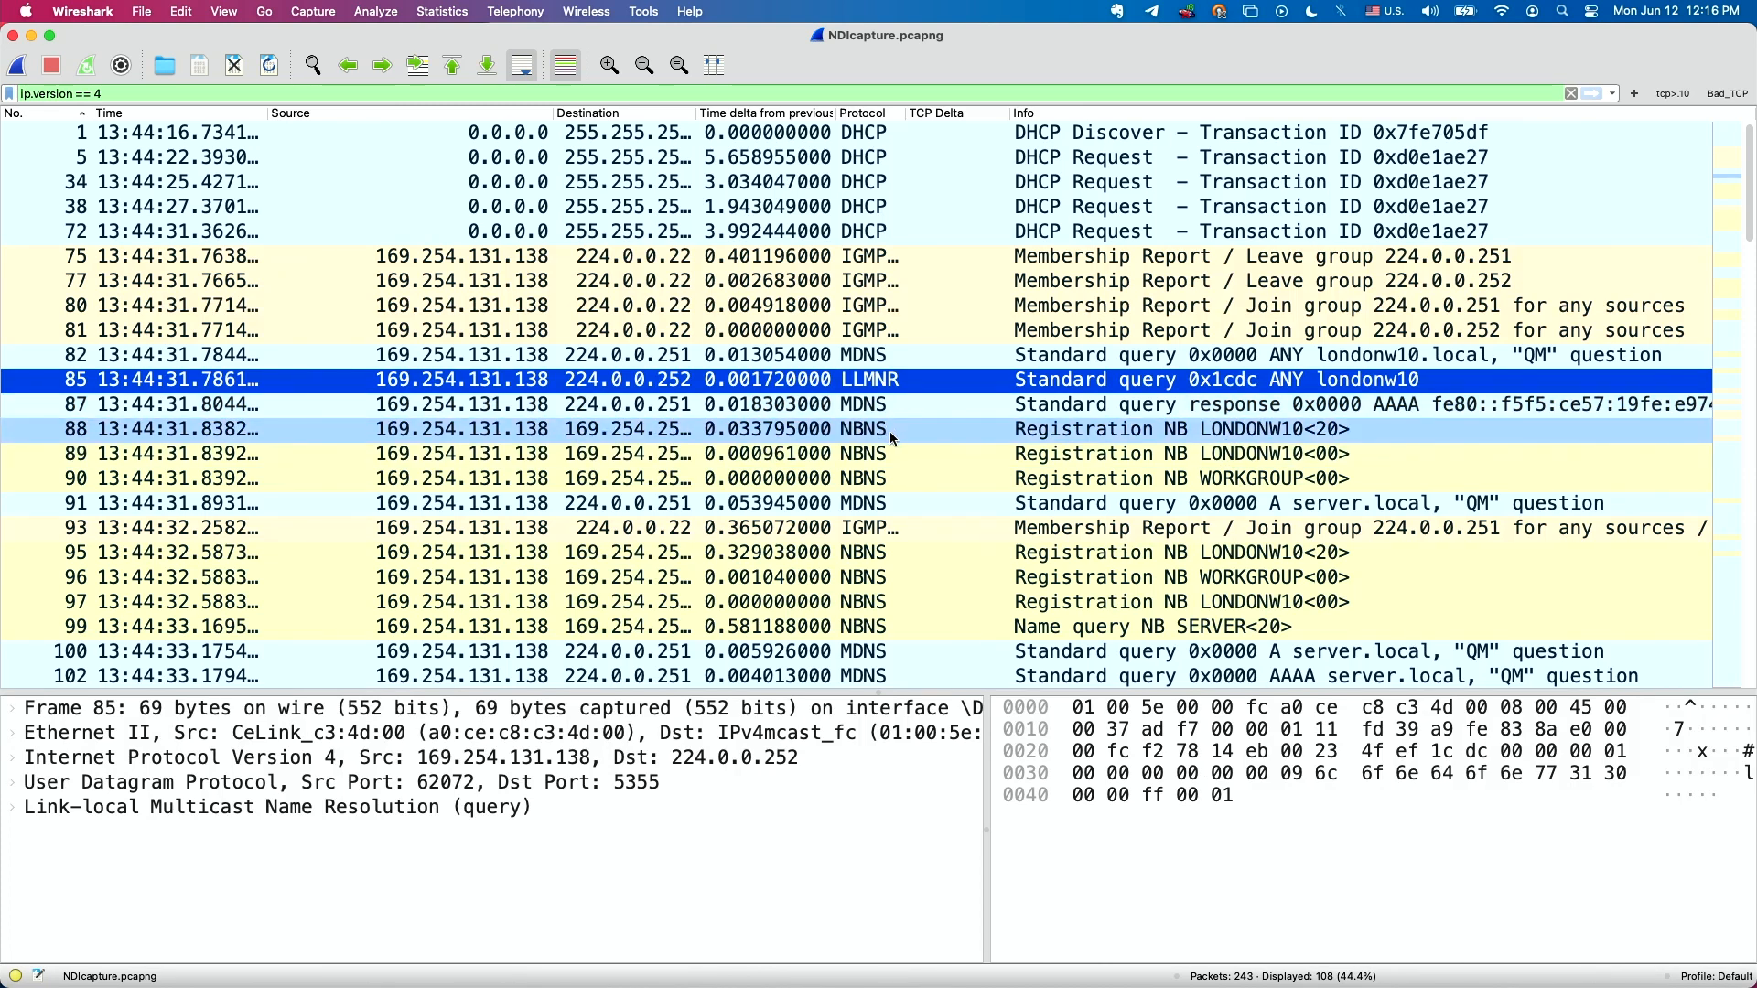
pyautogui.scroll(-1, 889, 431)
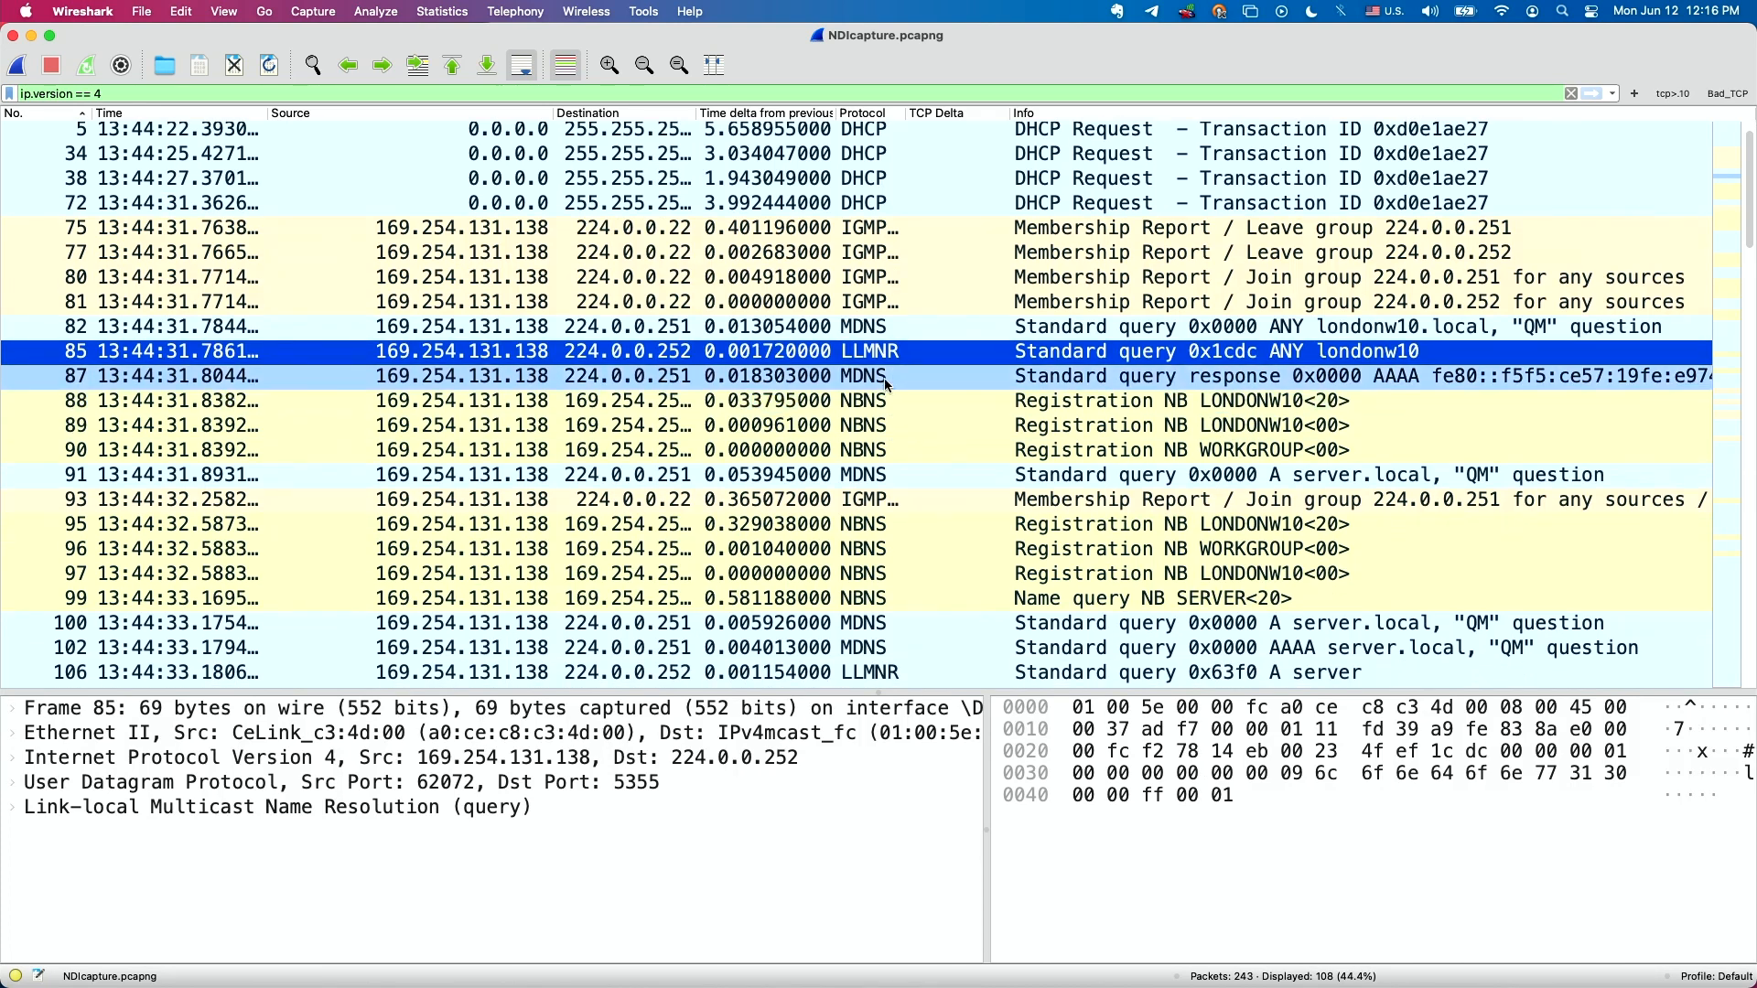
pyautogui.click(884, 377)
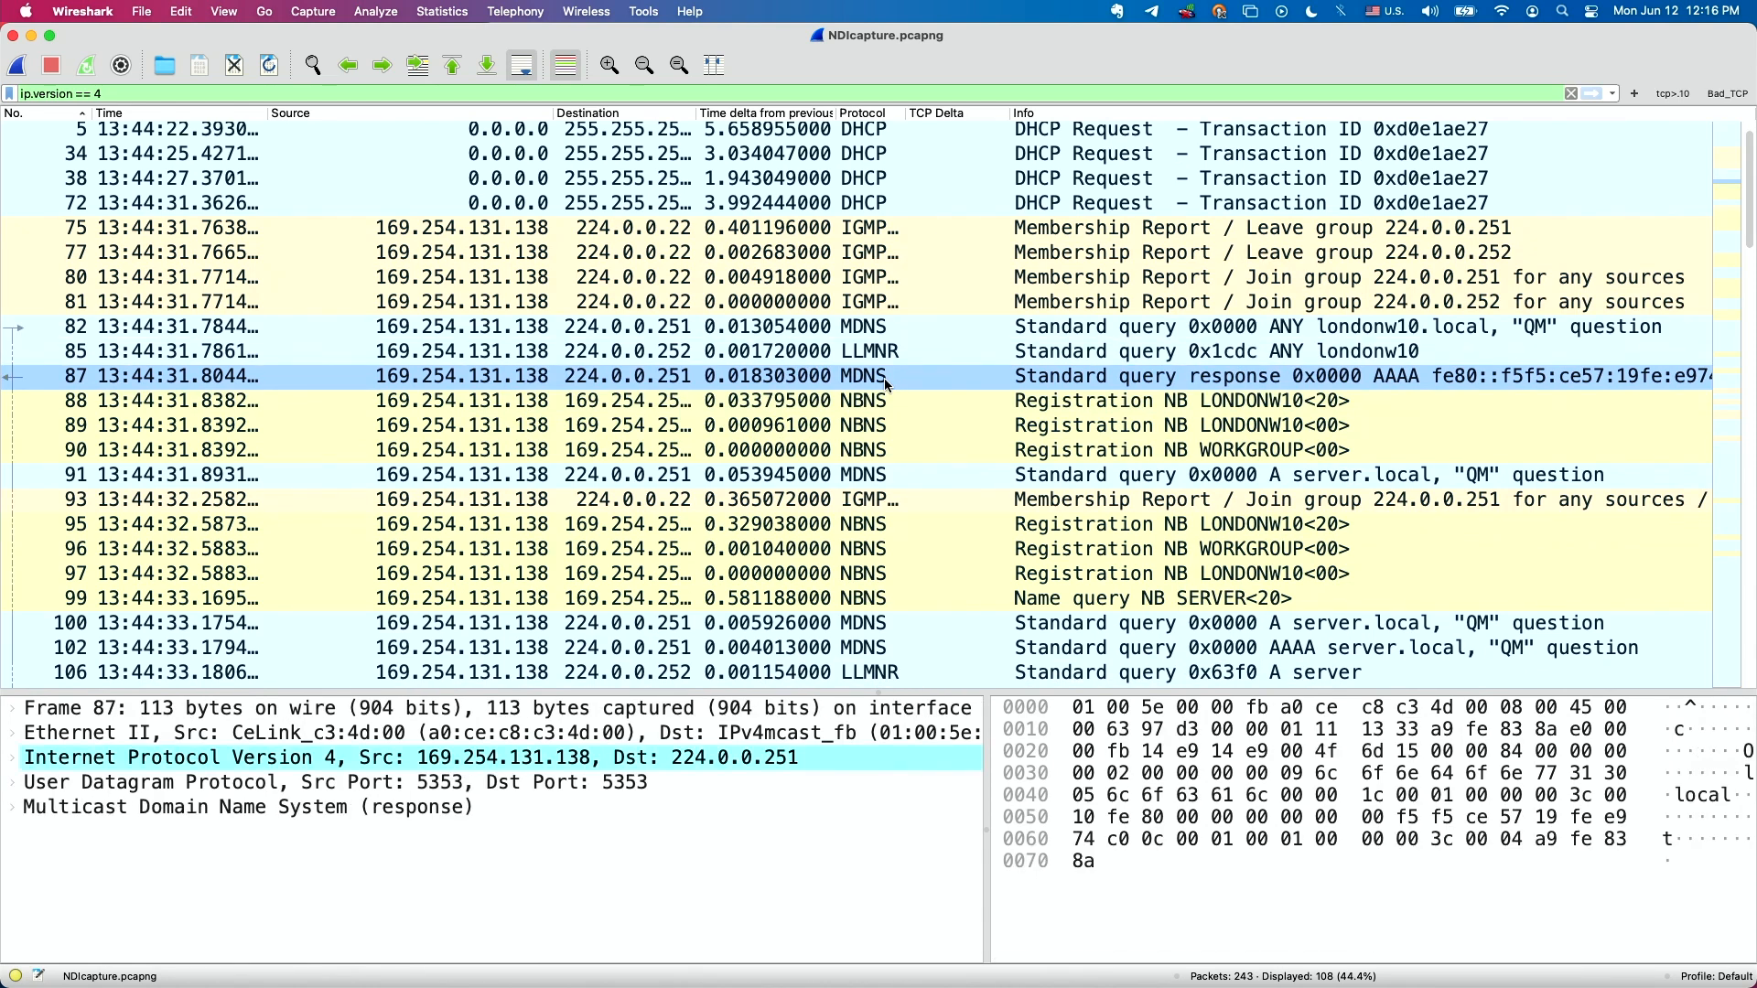
pyautogui.scroll(-3, 884, 382)
pyautogui.click(887, 400)
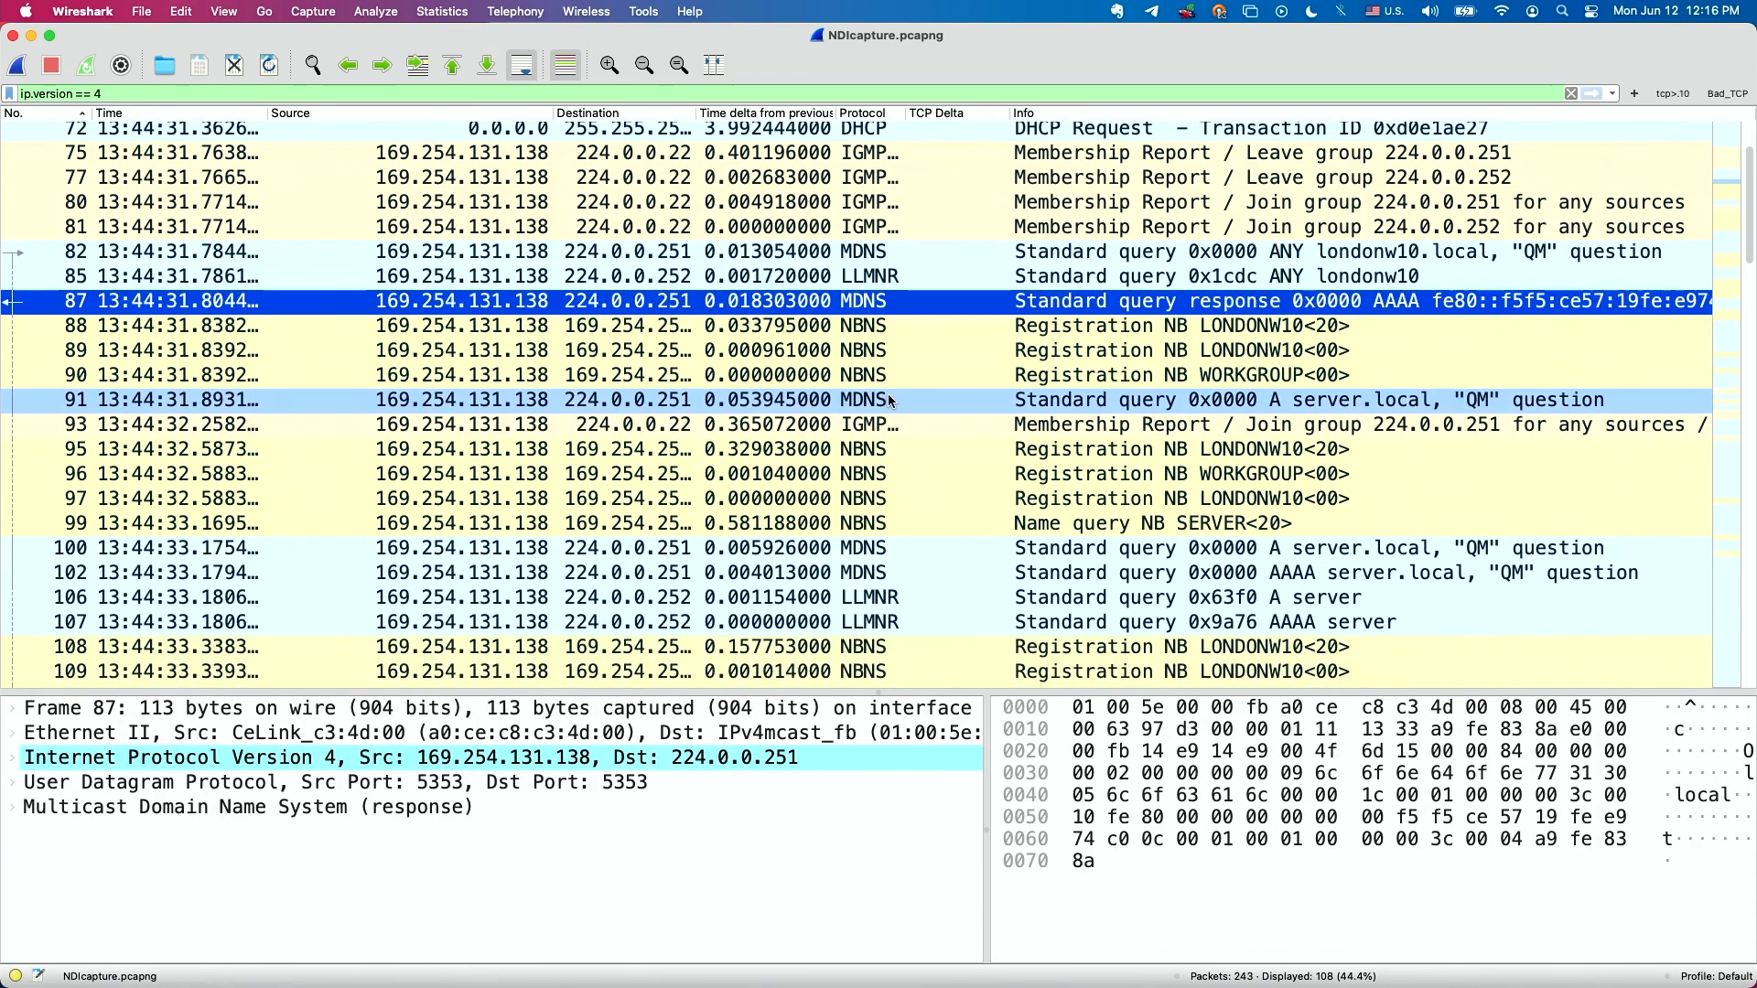
pyautogui.scroll(-6, 888, 400)
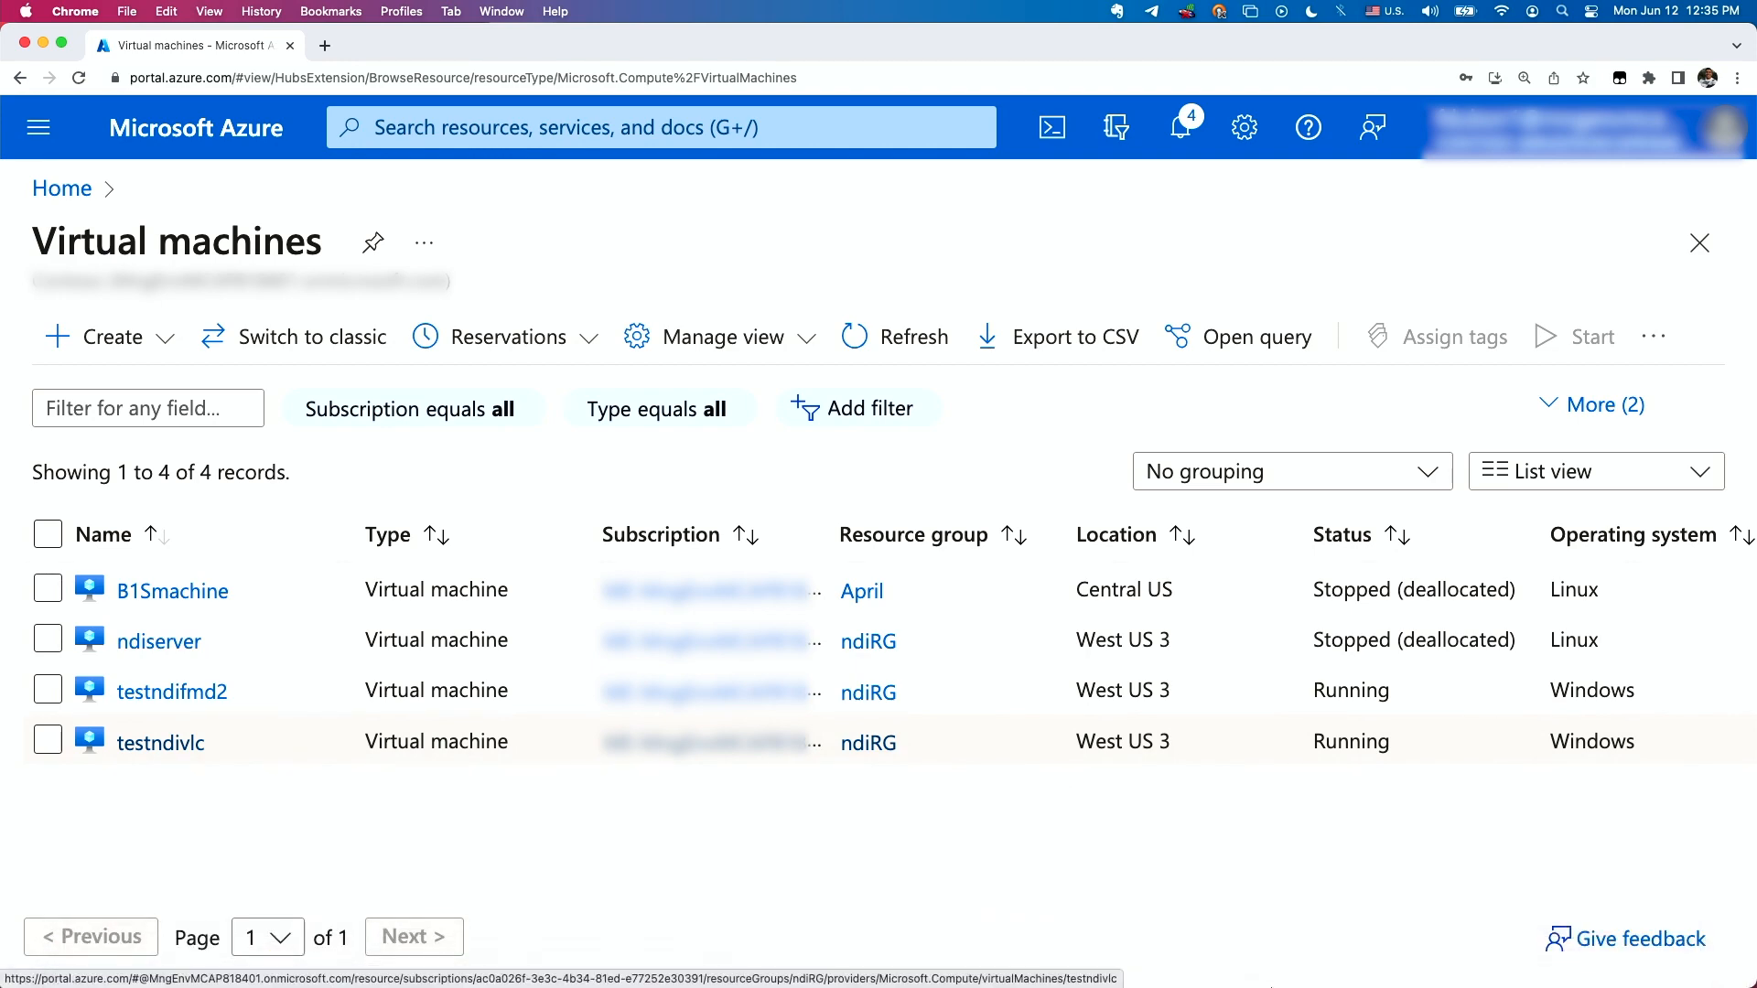
# Switch to the Testndifmd2 remote desktop session and launch OBS Studio there.
pyautogui.click(1292, 968)
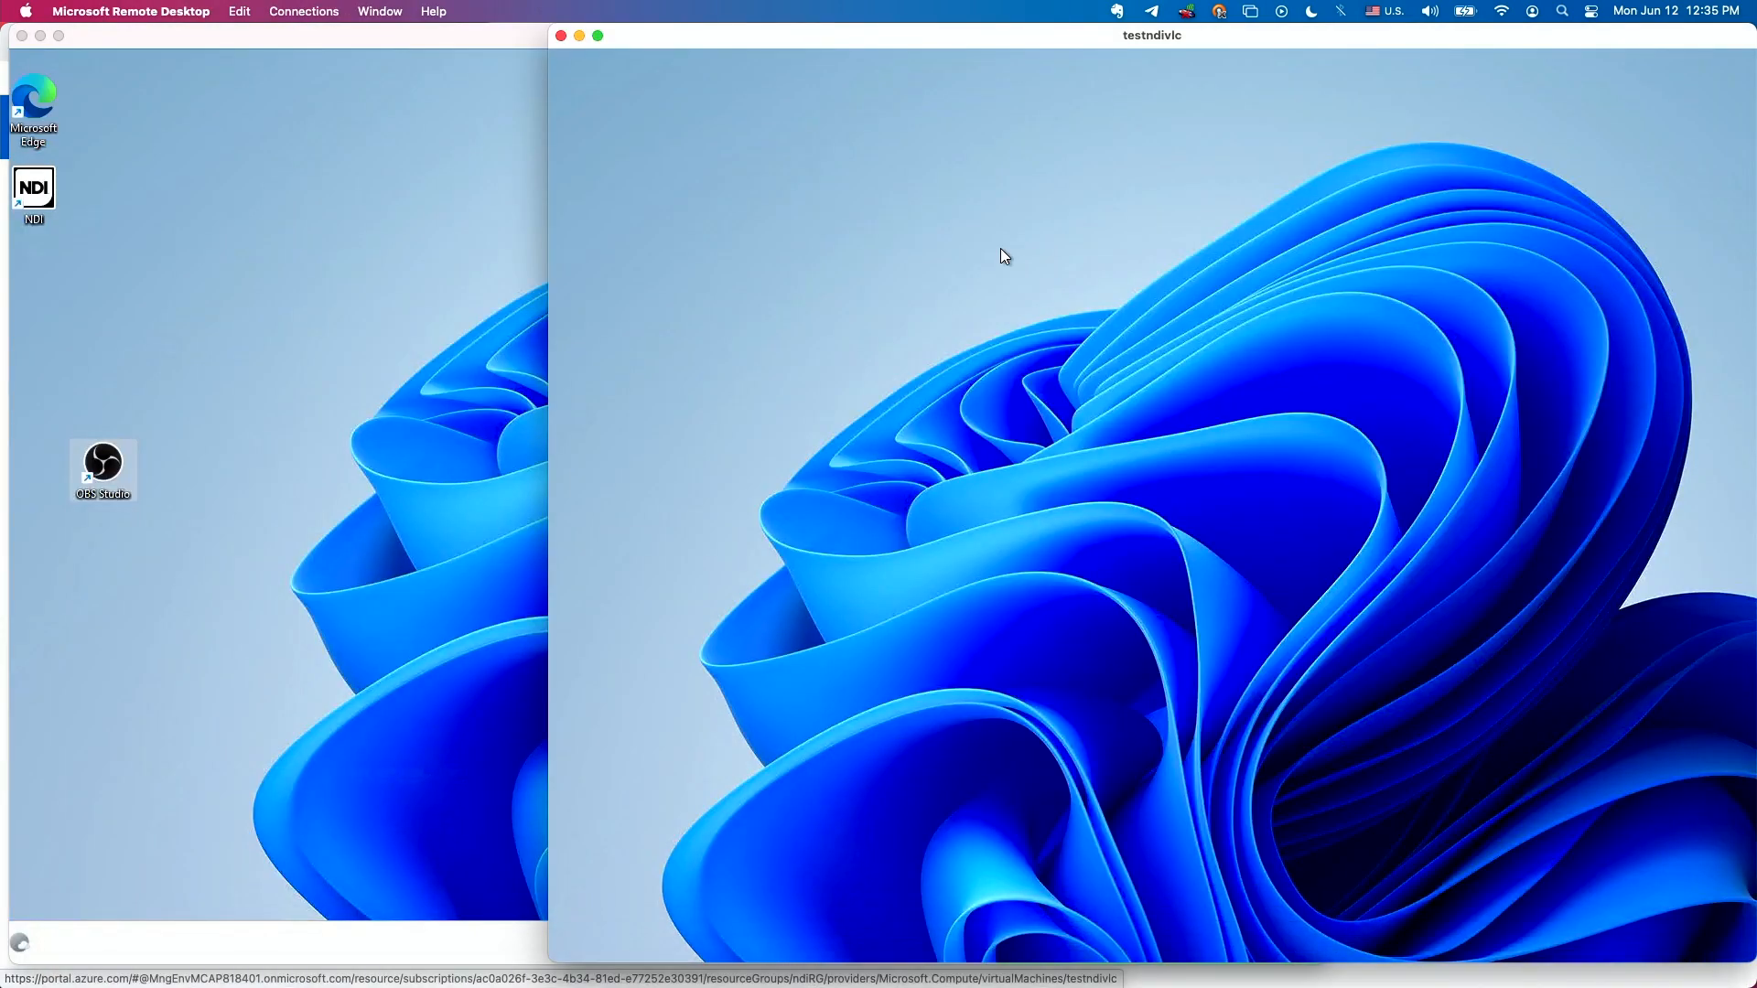
pyautogui.click(275, 173)
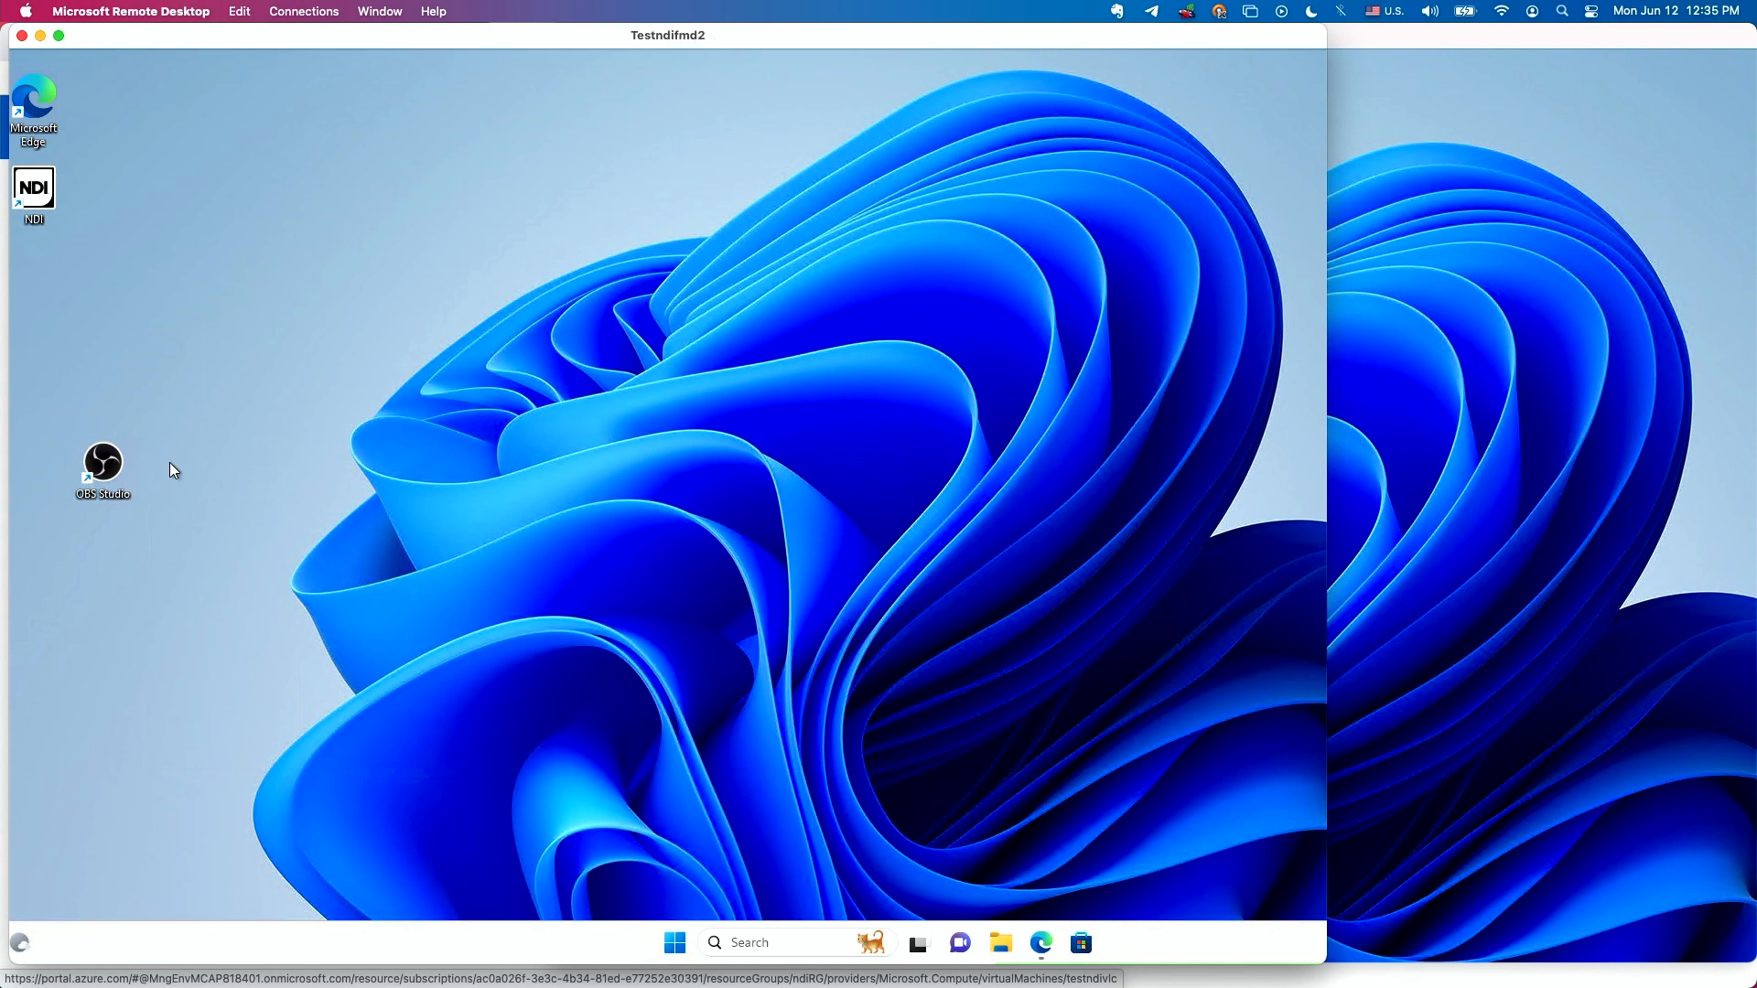
pyautogui.doubleClick(103, 465)
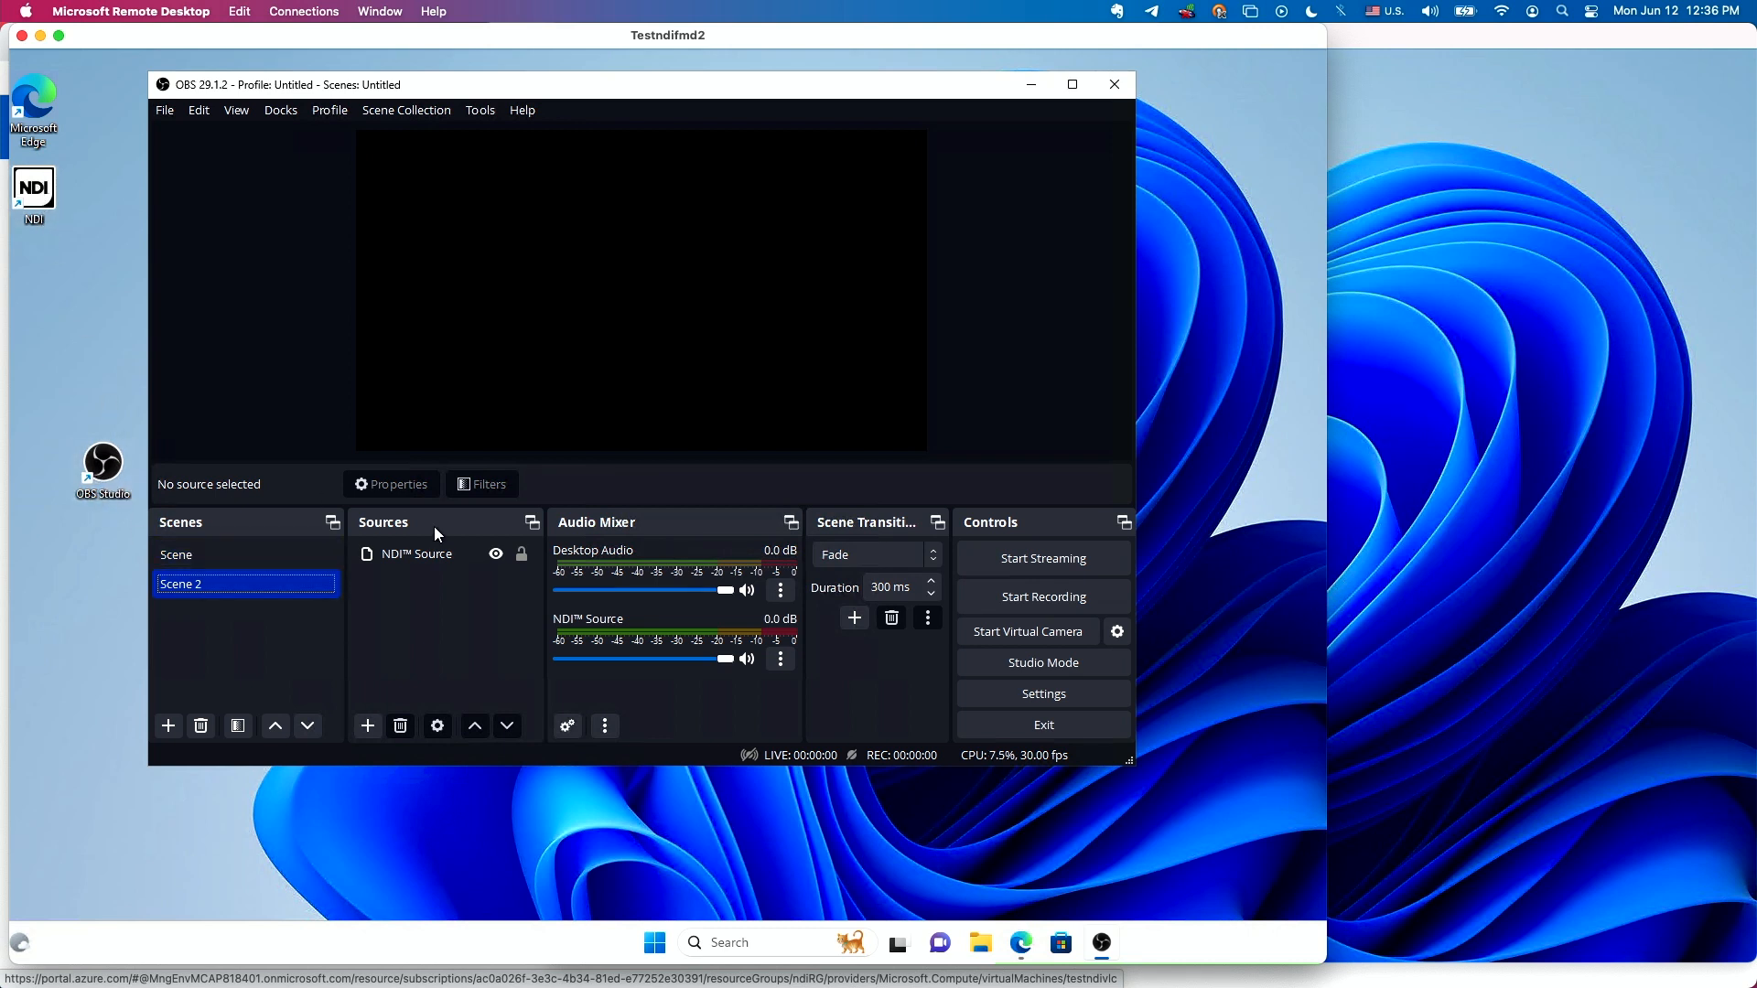
# Remove the existing NDI Source from Scene 2 and confirm the deletion.
pyautogui.click(430, 554)
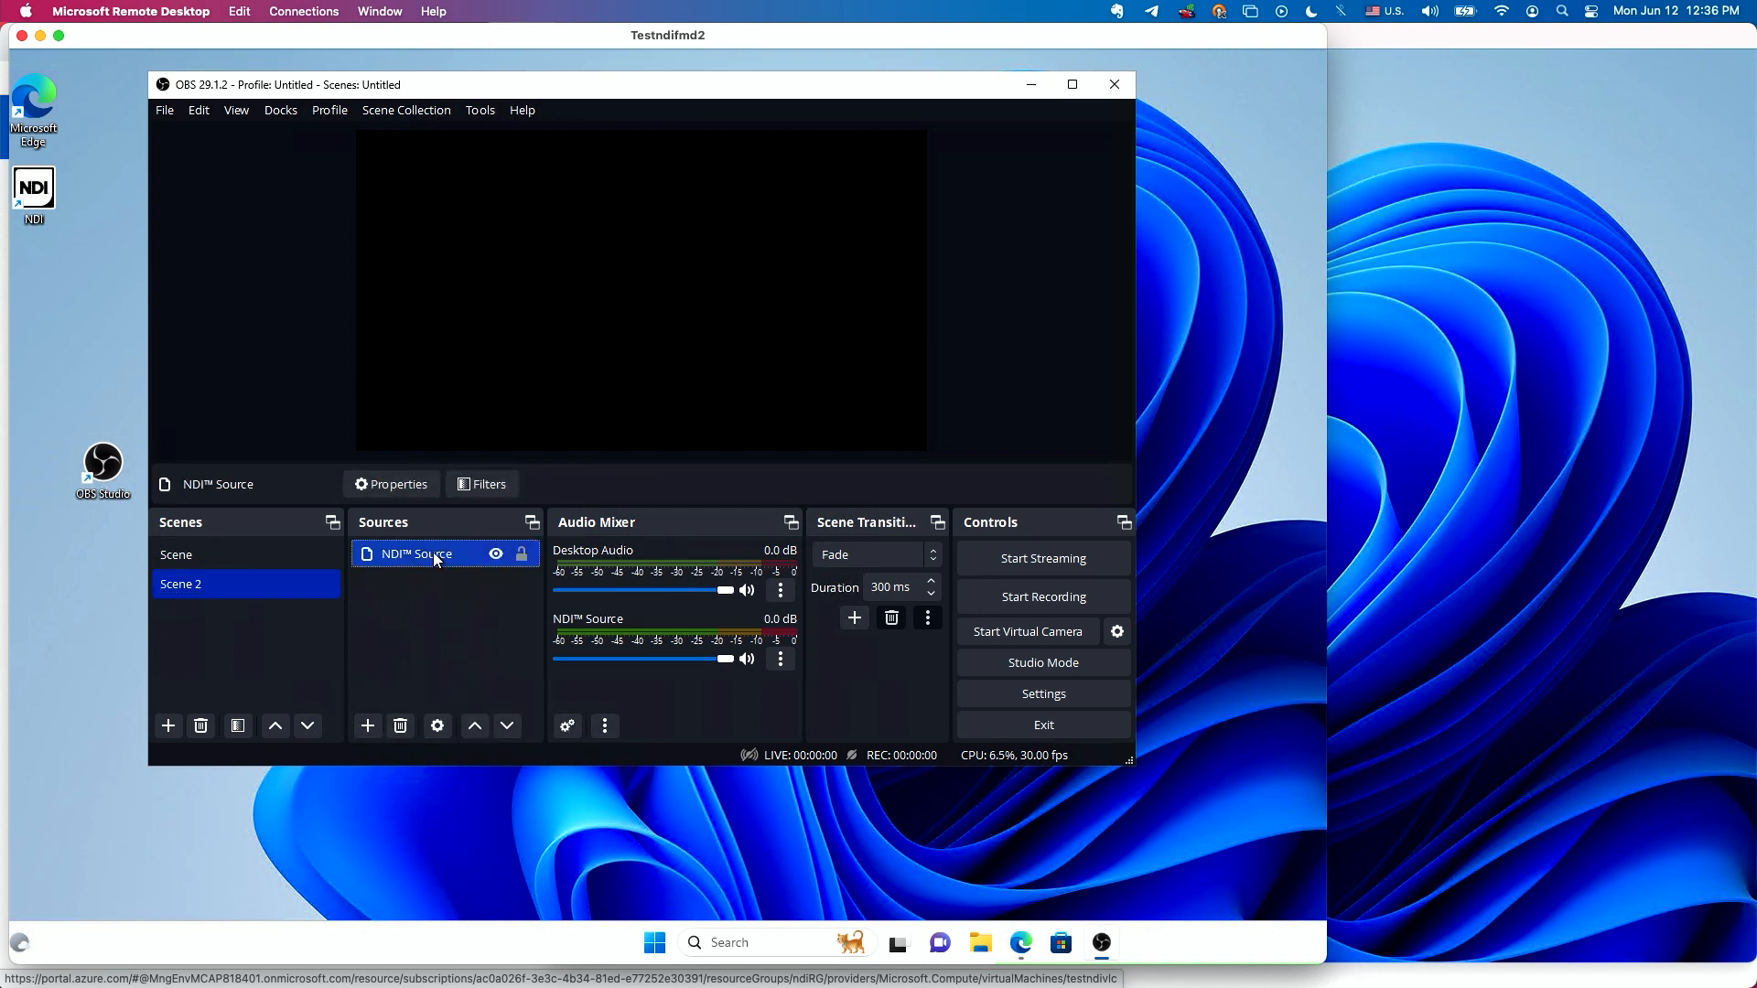
pyautogui.click(403, 723)
pyautogui.click(710, 443)
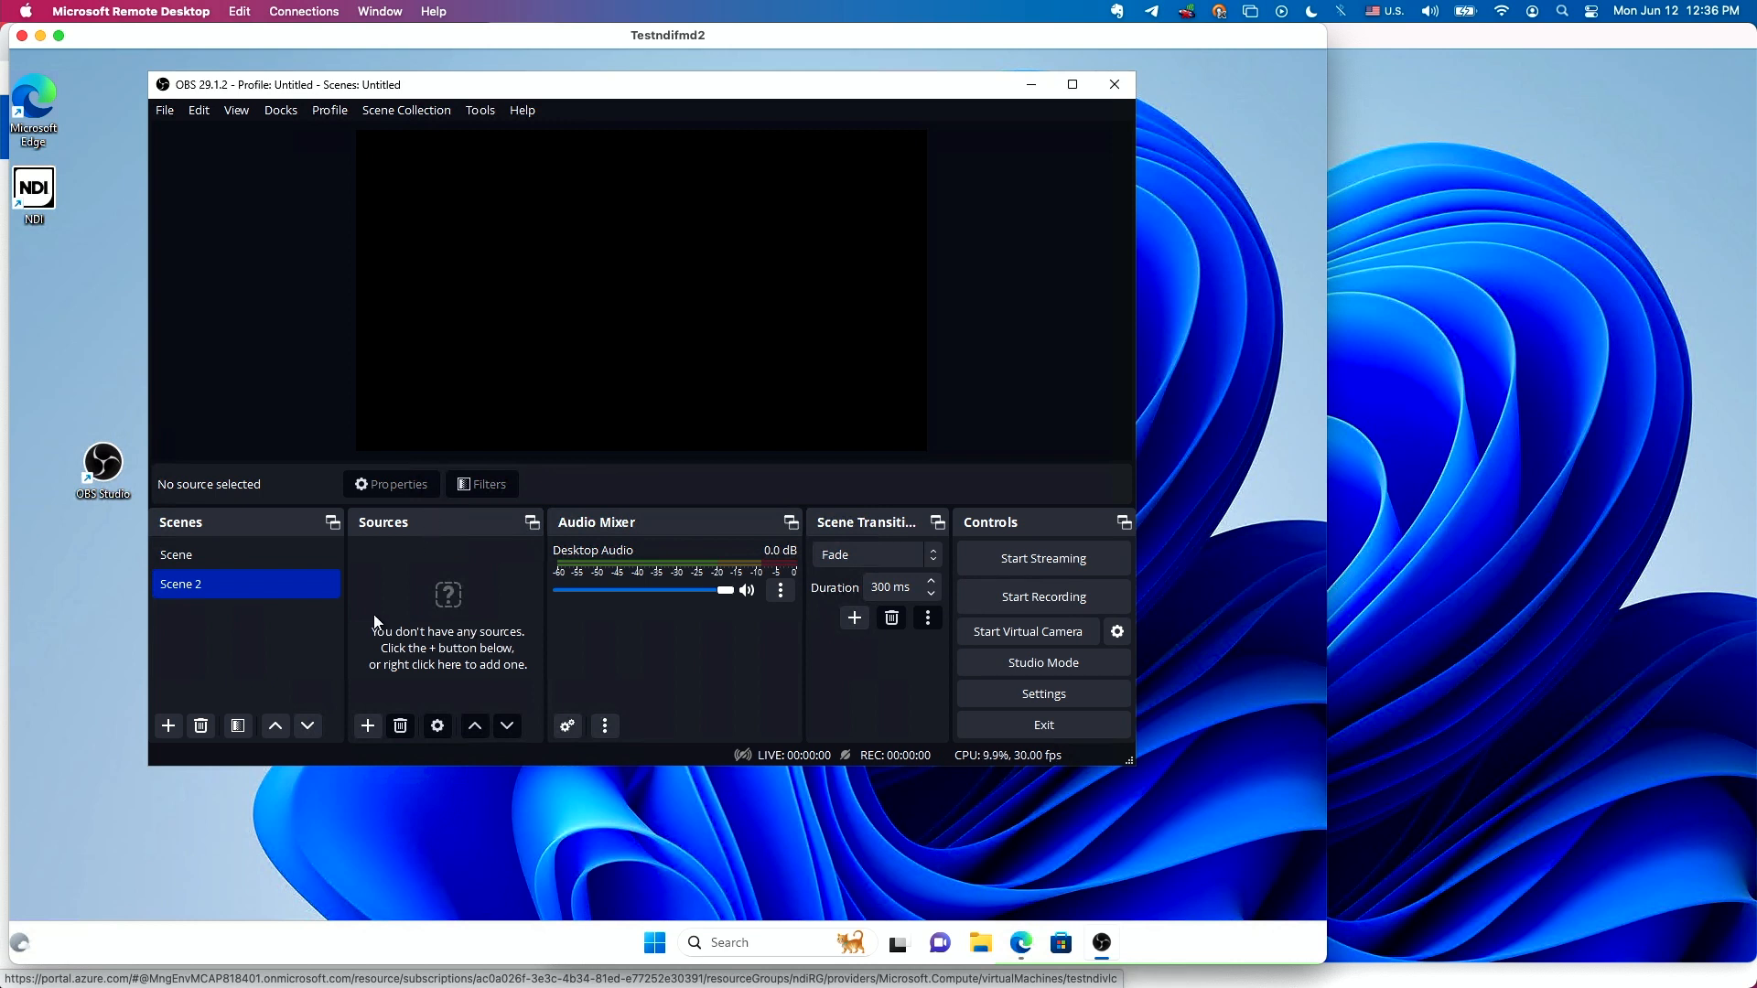
# Add a new NDI Source with the default name to Scene 2 and list its available source names.
pyautogui.click(368, 724)
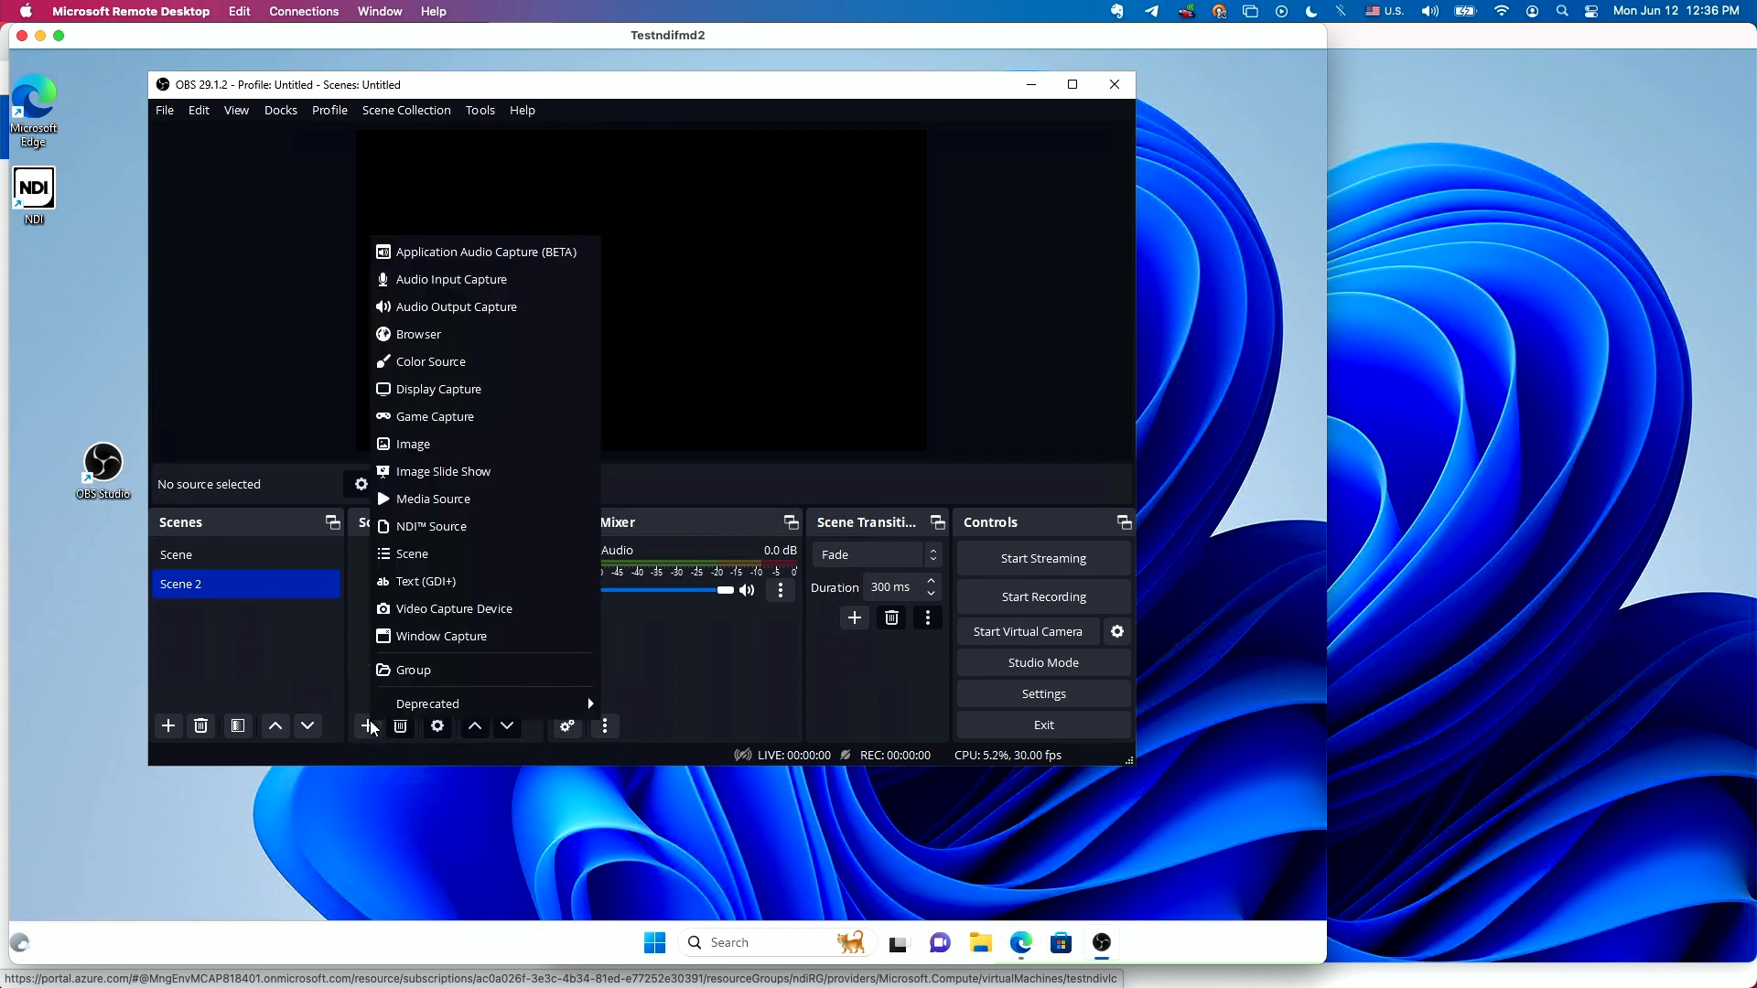
pyautogui.click(448, 526)
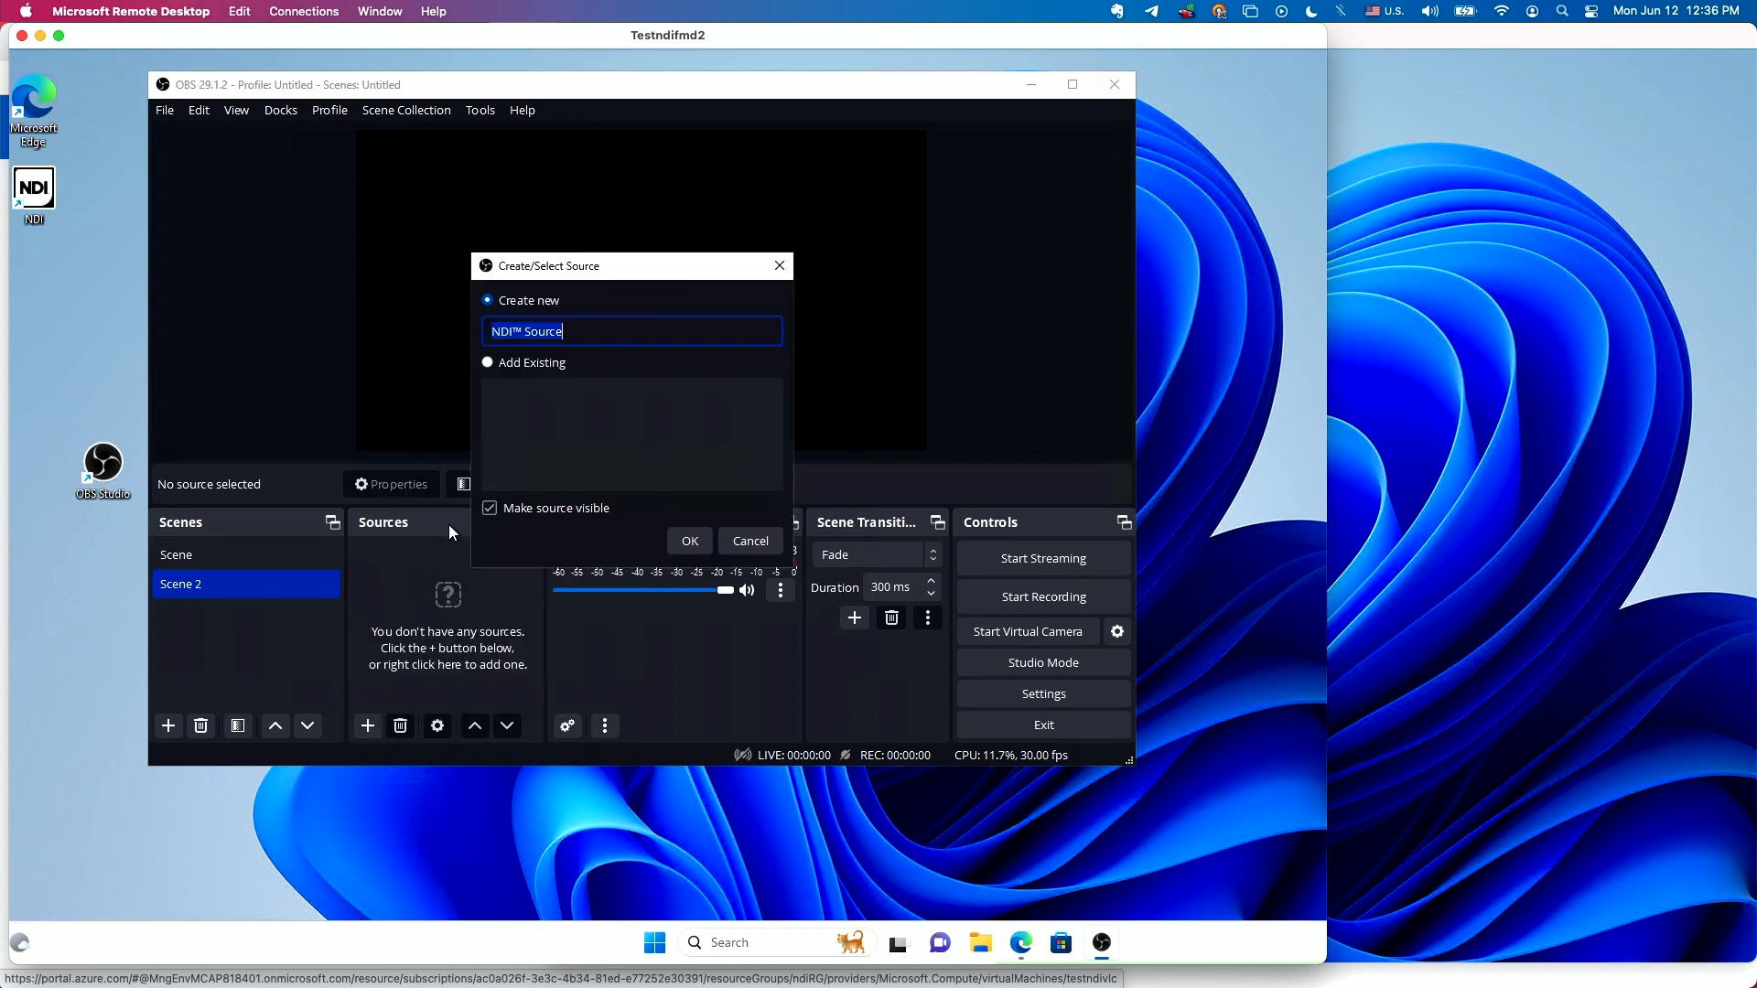
pyautogui.click(692, 544)
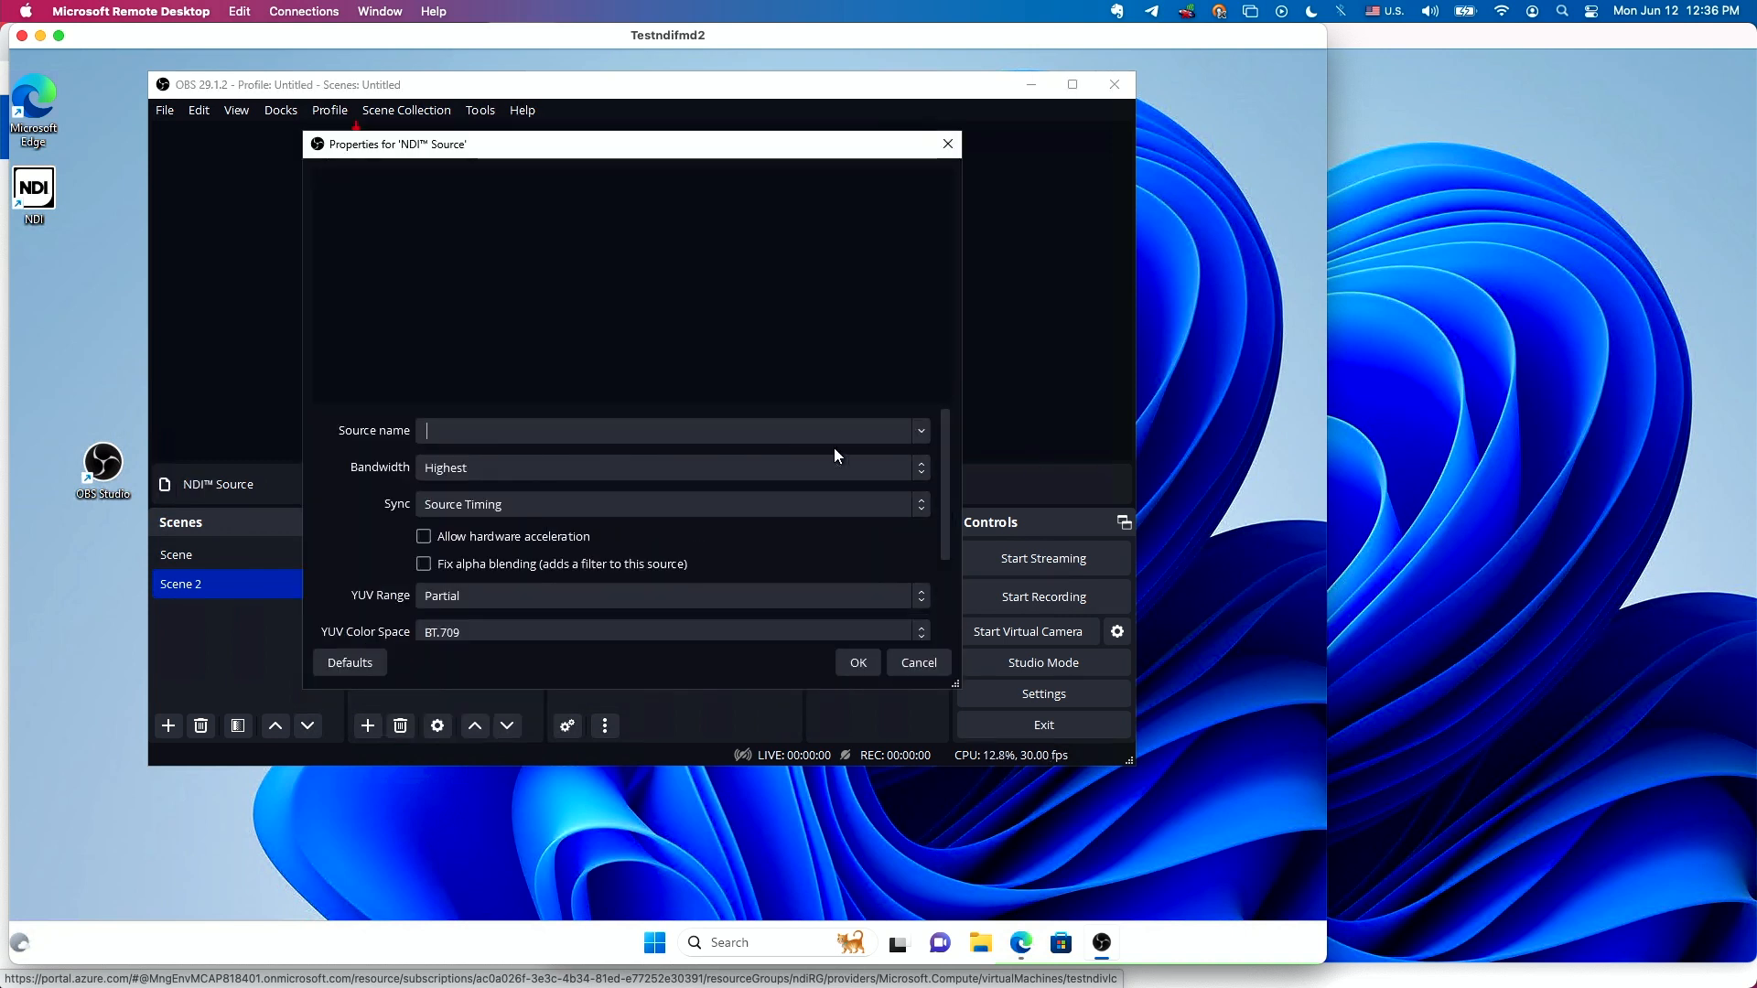
pyautogui.click(920, 434)
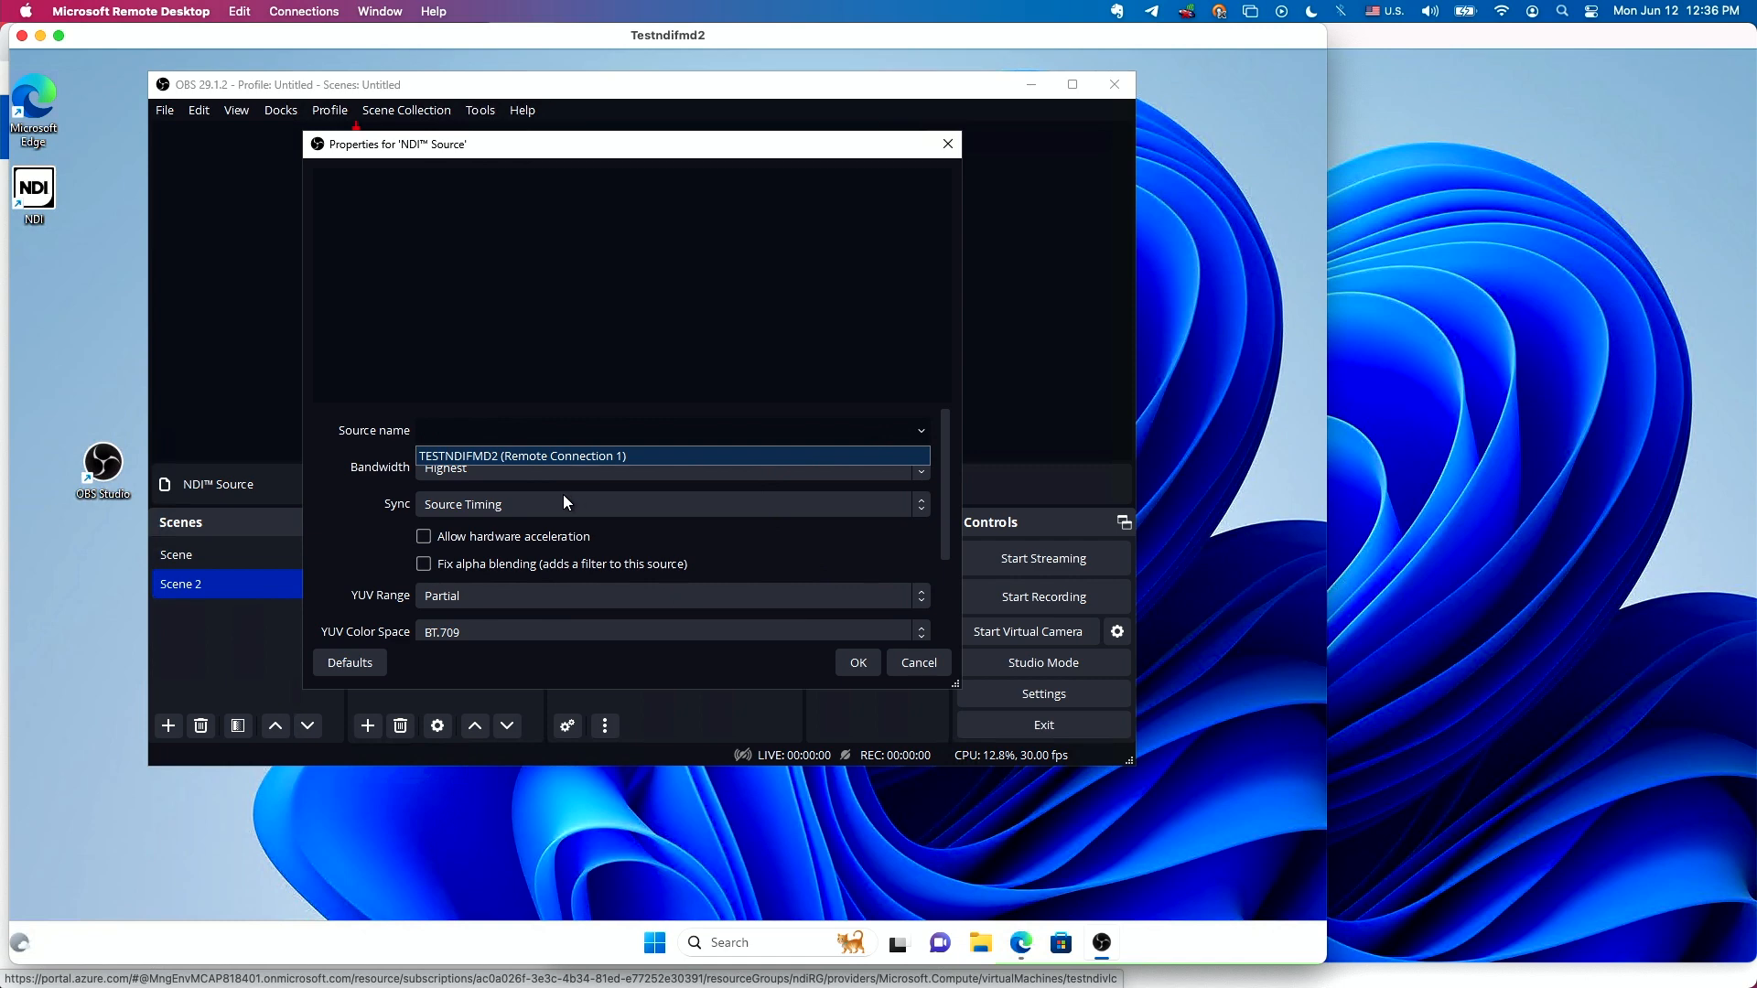
# Switch to the testndivlc remote session, launch VLC media player and move its window fully into view.
pyautogui.click(1474, 452)
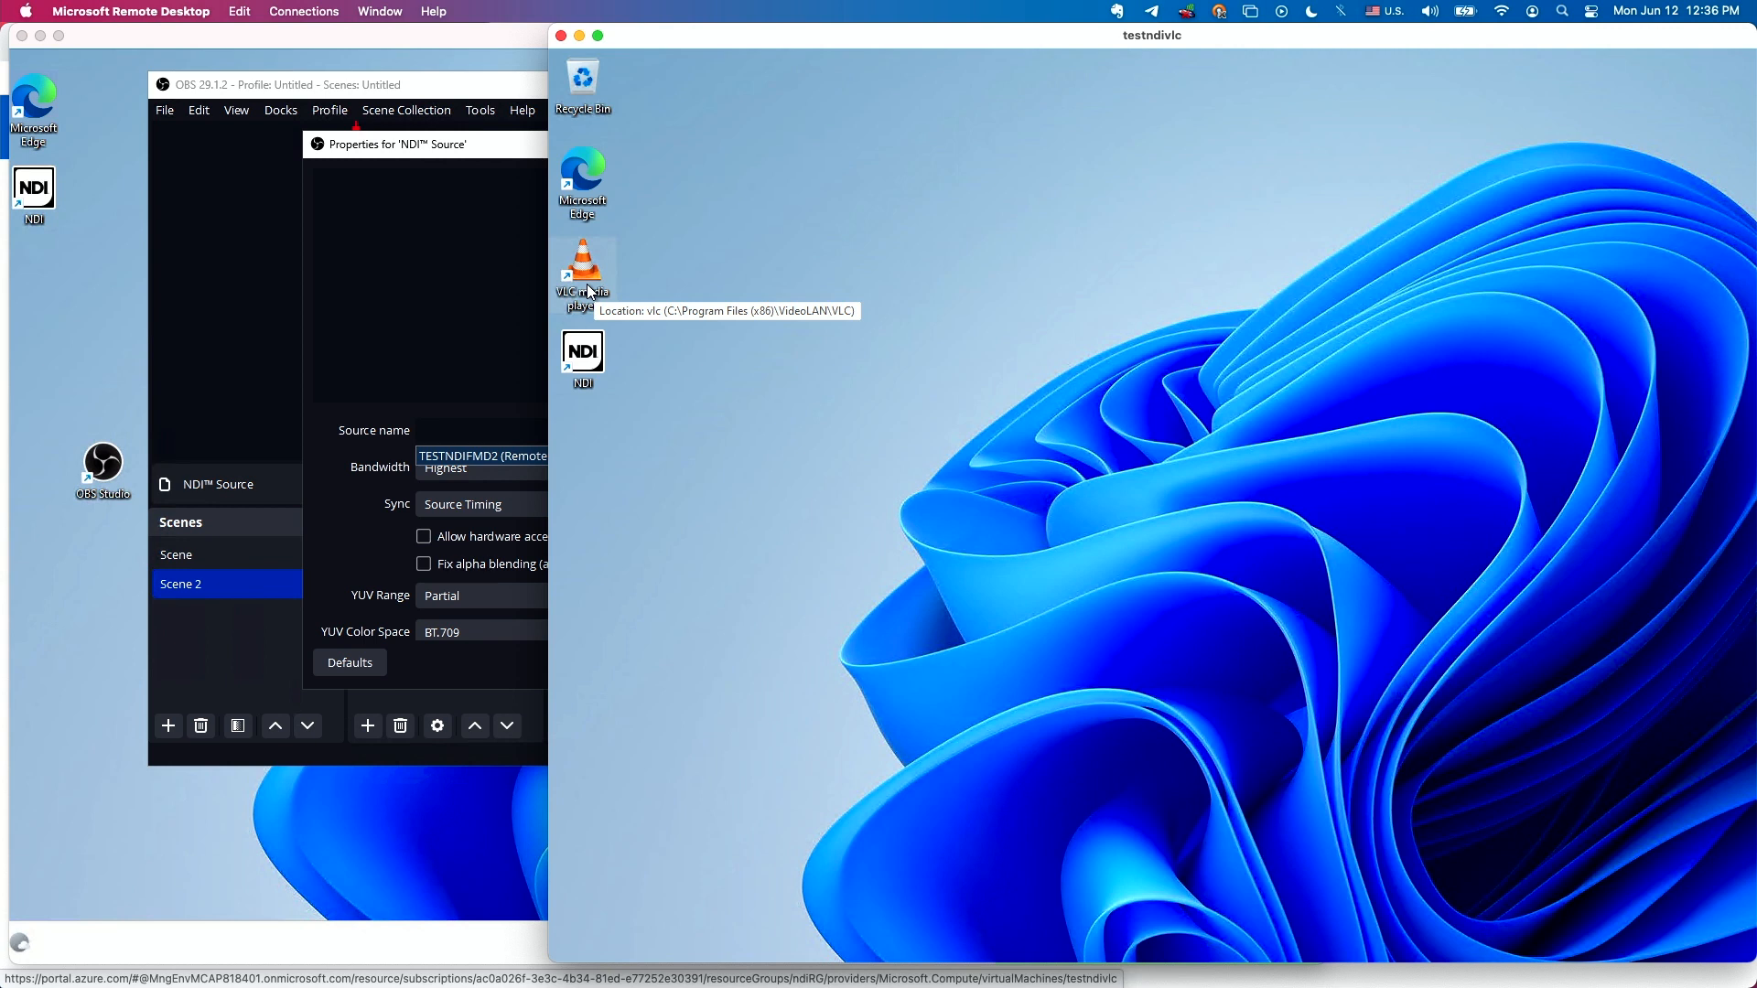
pyautogui.doubleClick(589, 290)
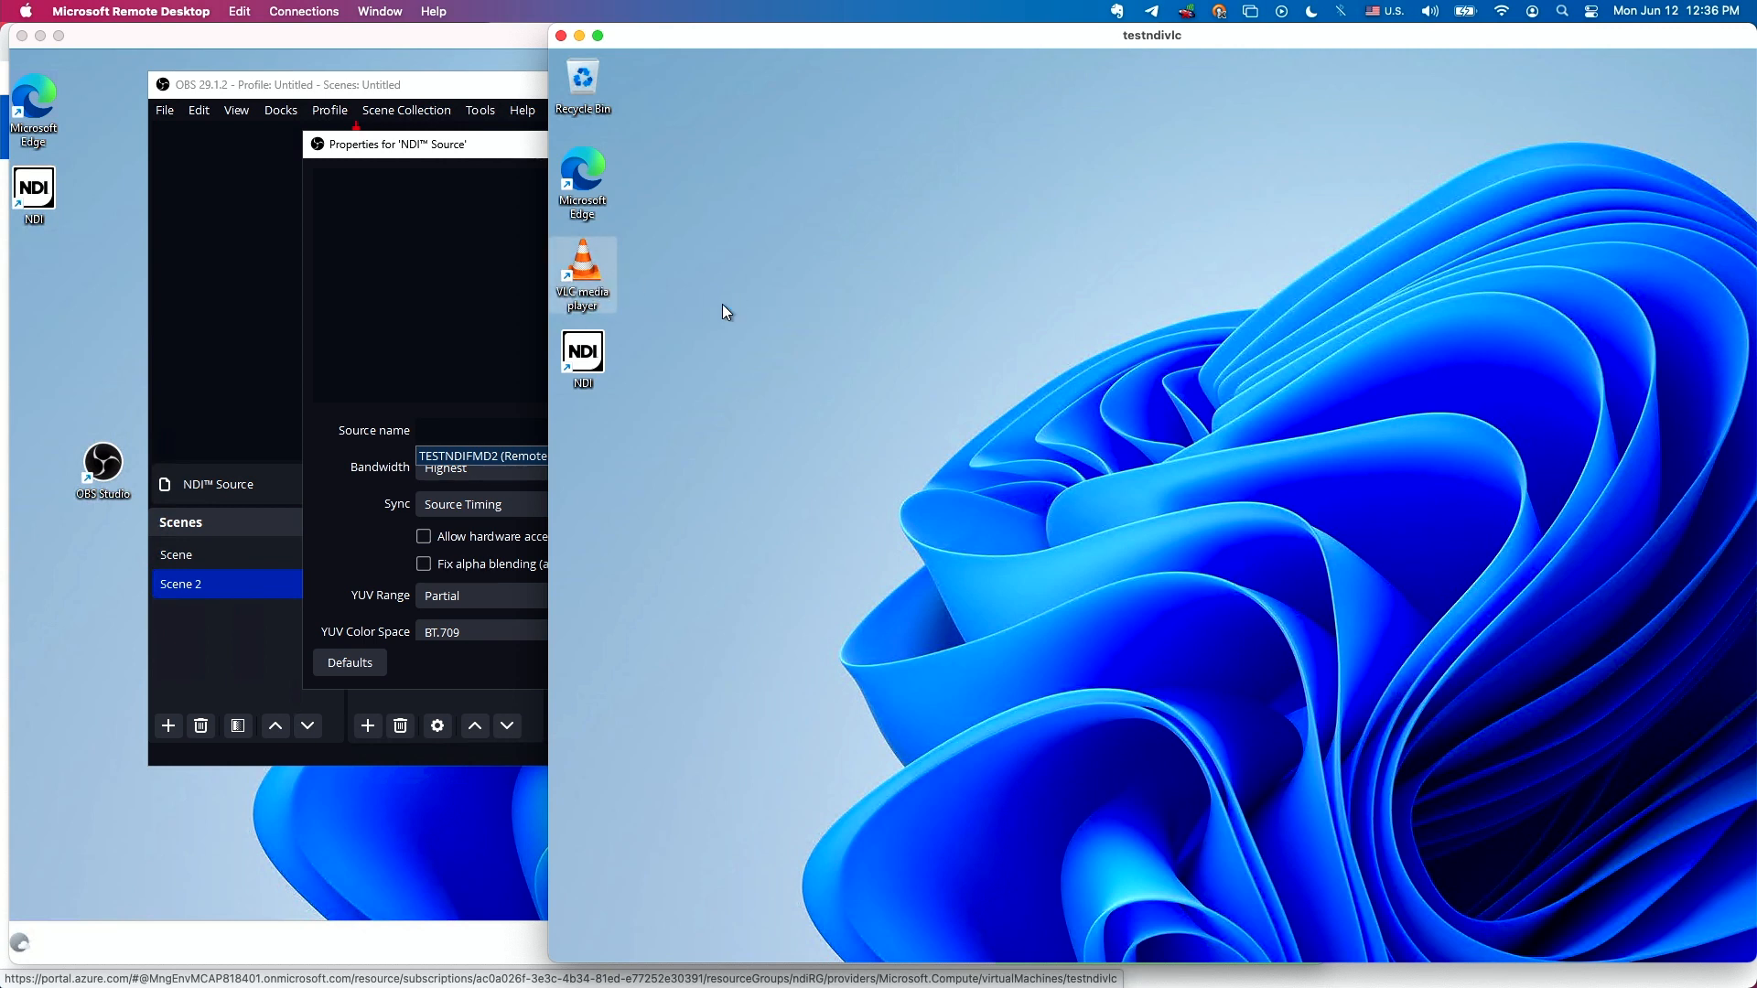
pyautogui.moveTo(1375, 319); pyautogui.dragTo(1060, 315)
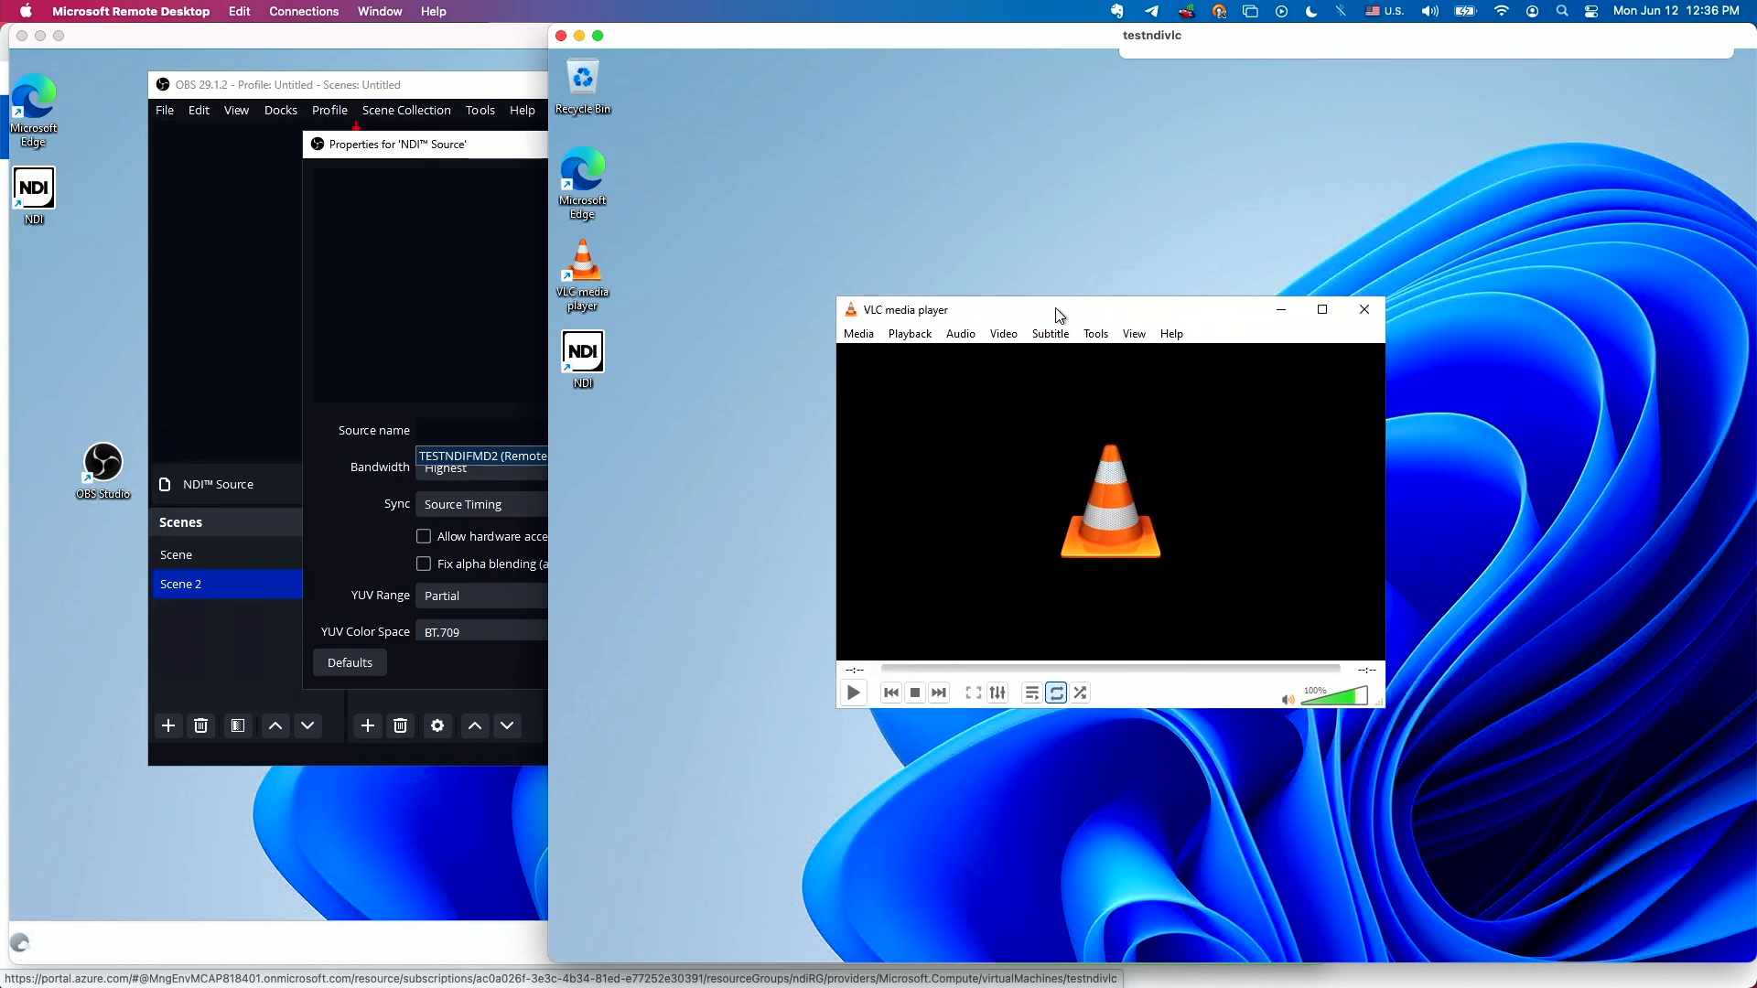
# In VLC's video preferences, choose NDI video output as the display output.
pyautogui.click(1103, 334)
pyautogui.click(1153, 556)
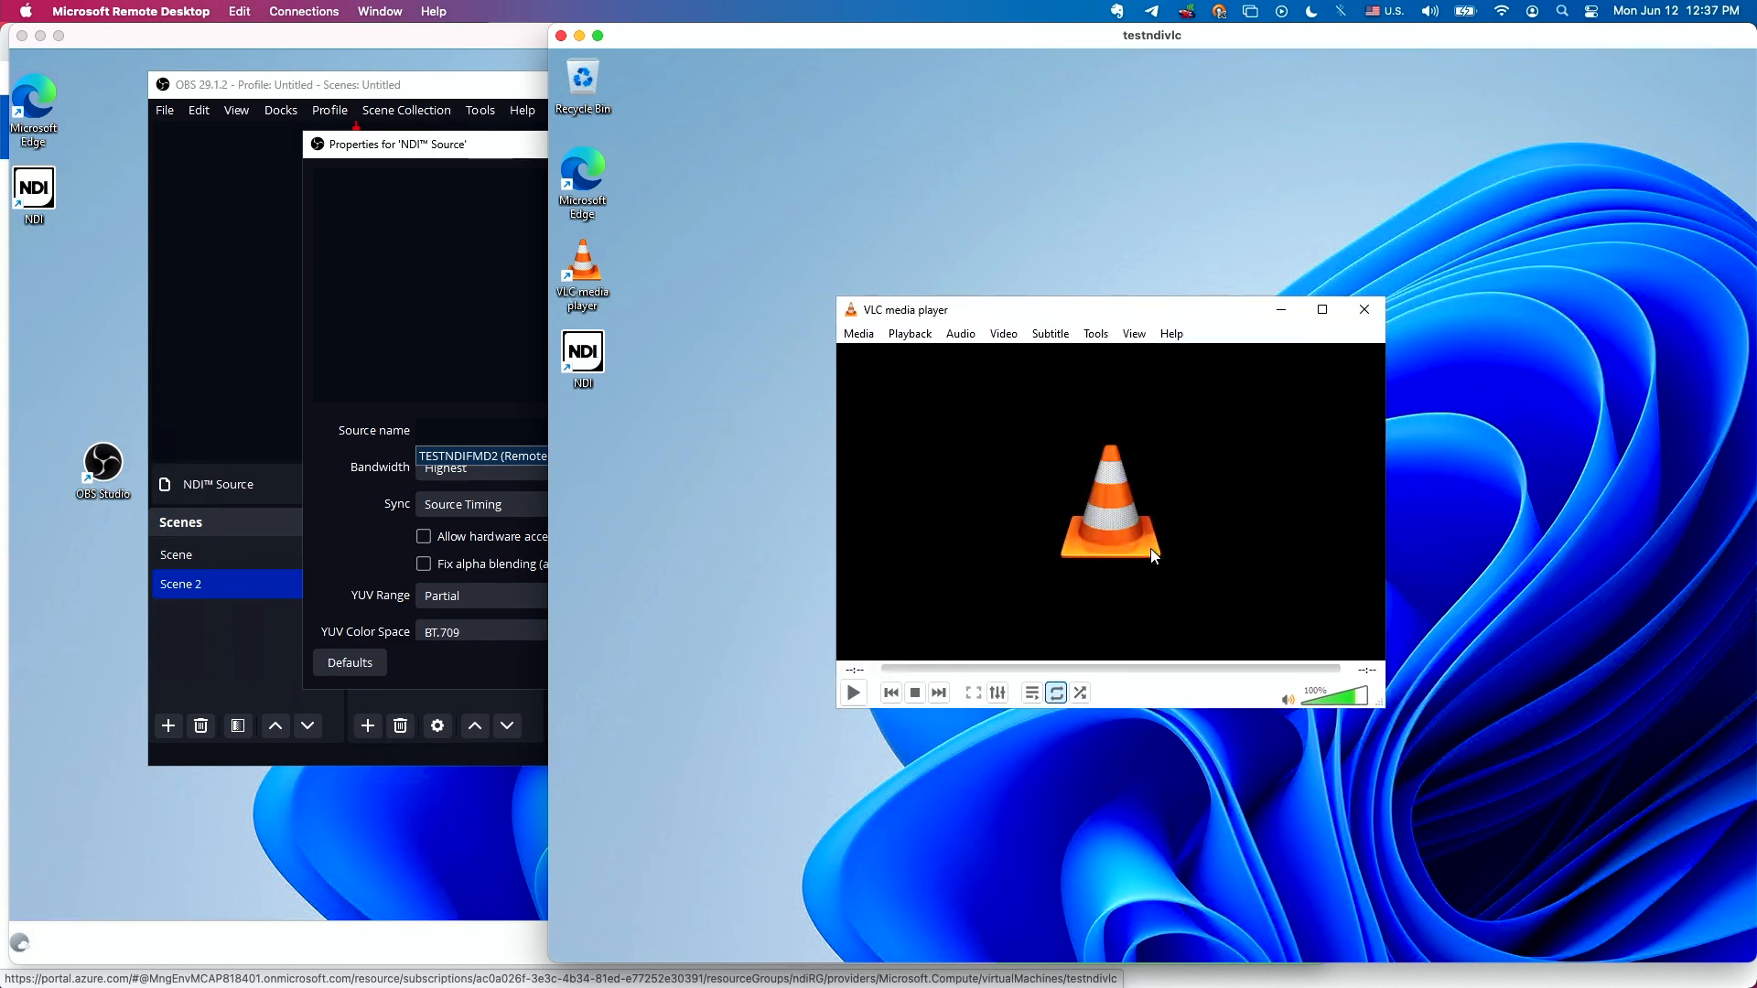
pyautogui.click(1269, 242)
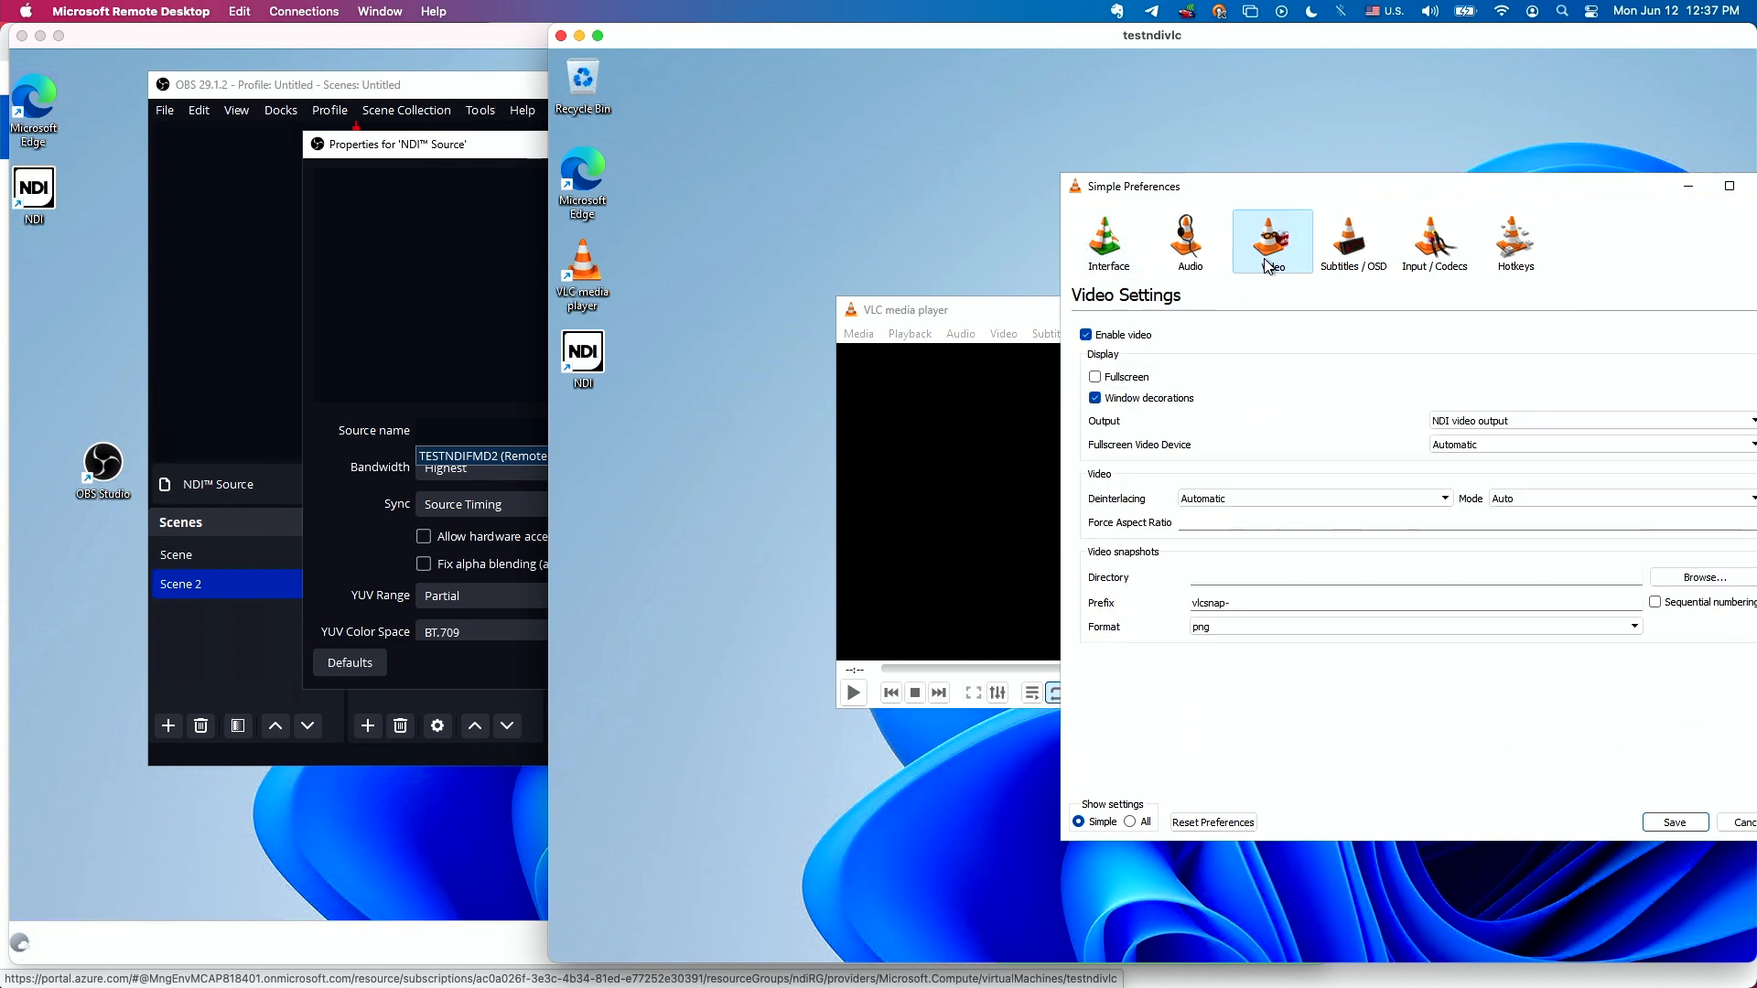
pyautogui.moveTo(1409, 179); pyautogui.dragTo(969, 191)
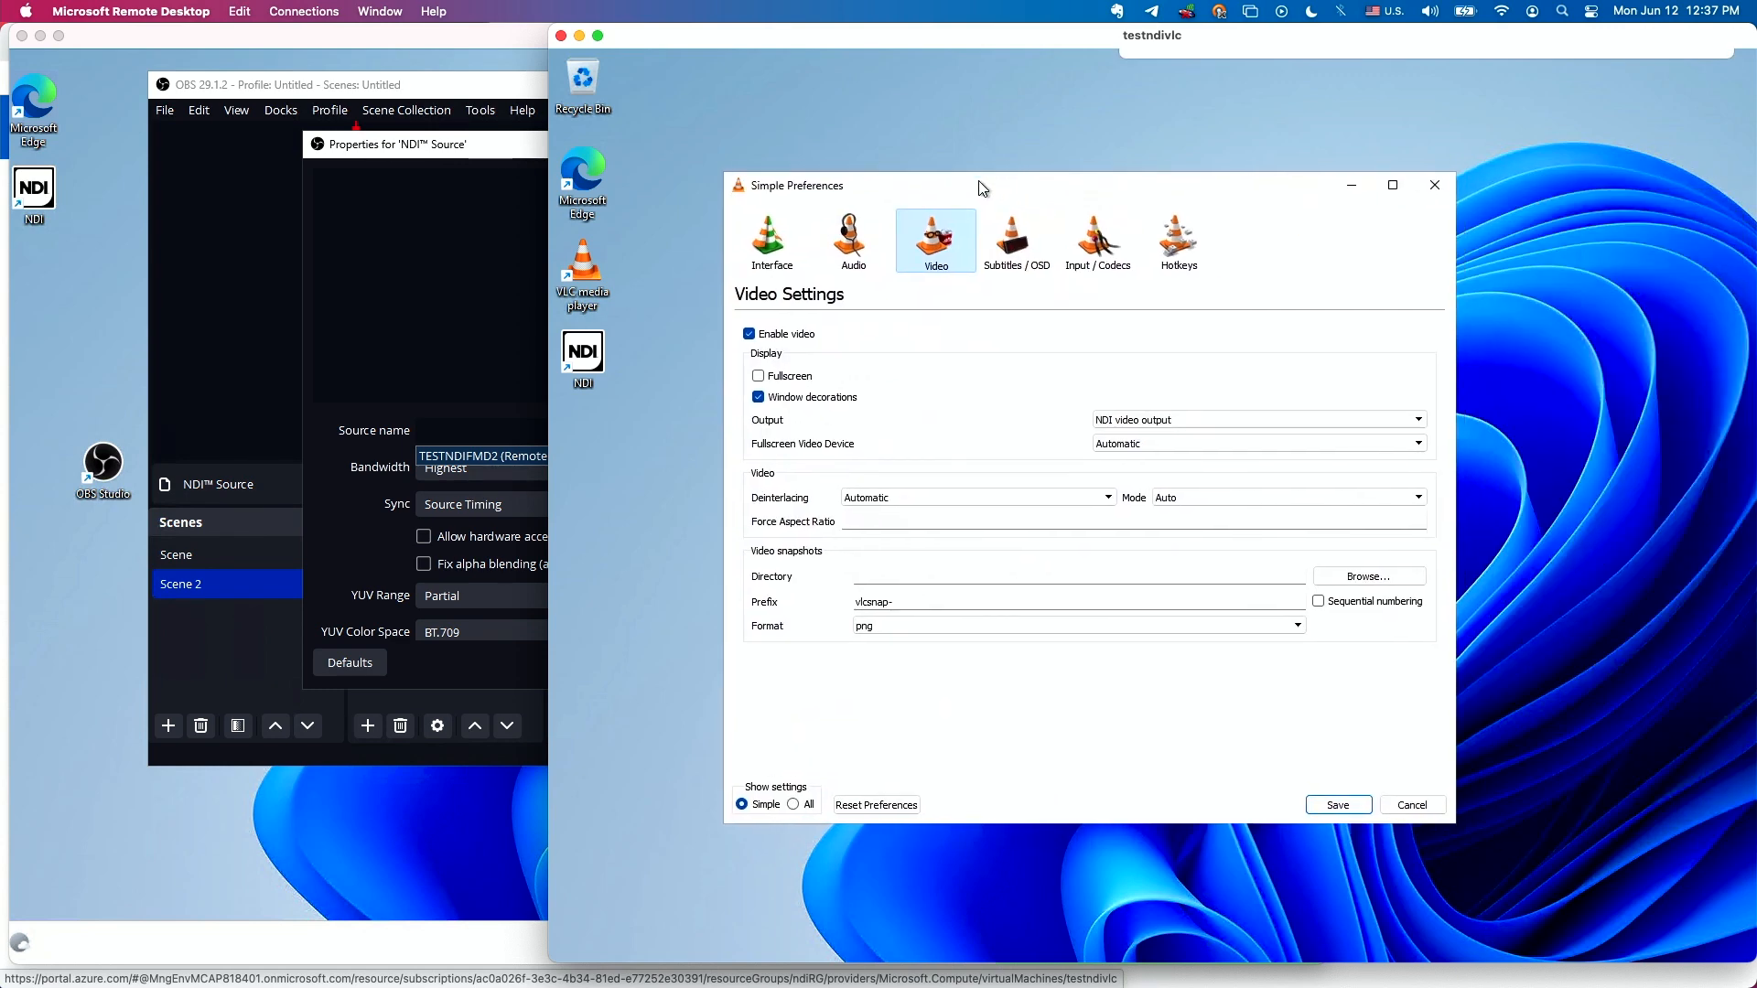
pyautogui.click(1169, 423)
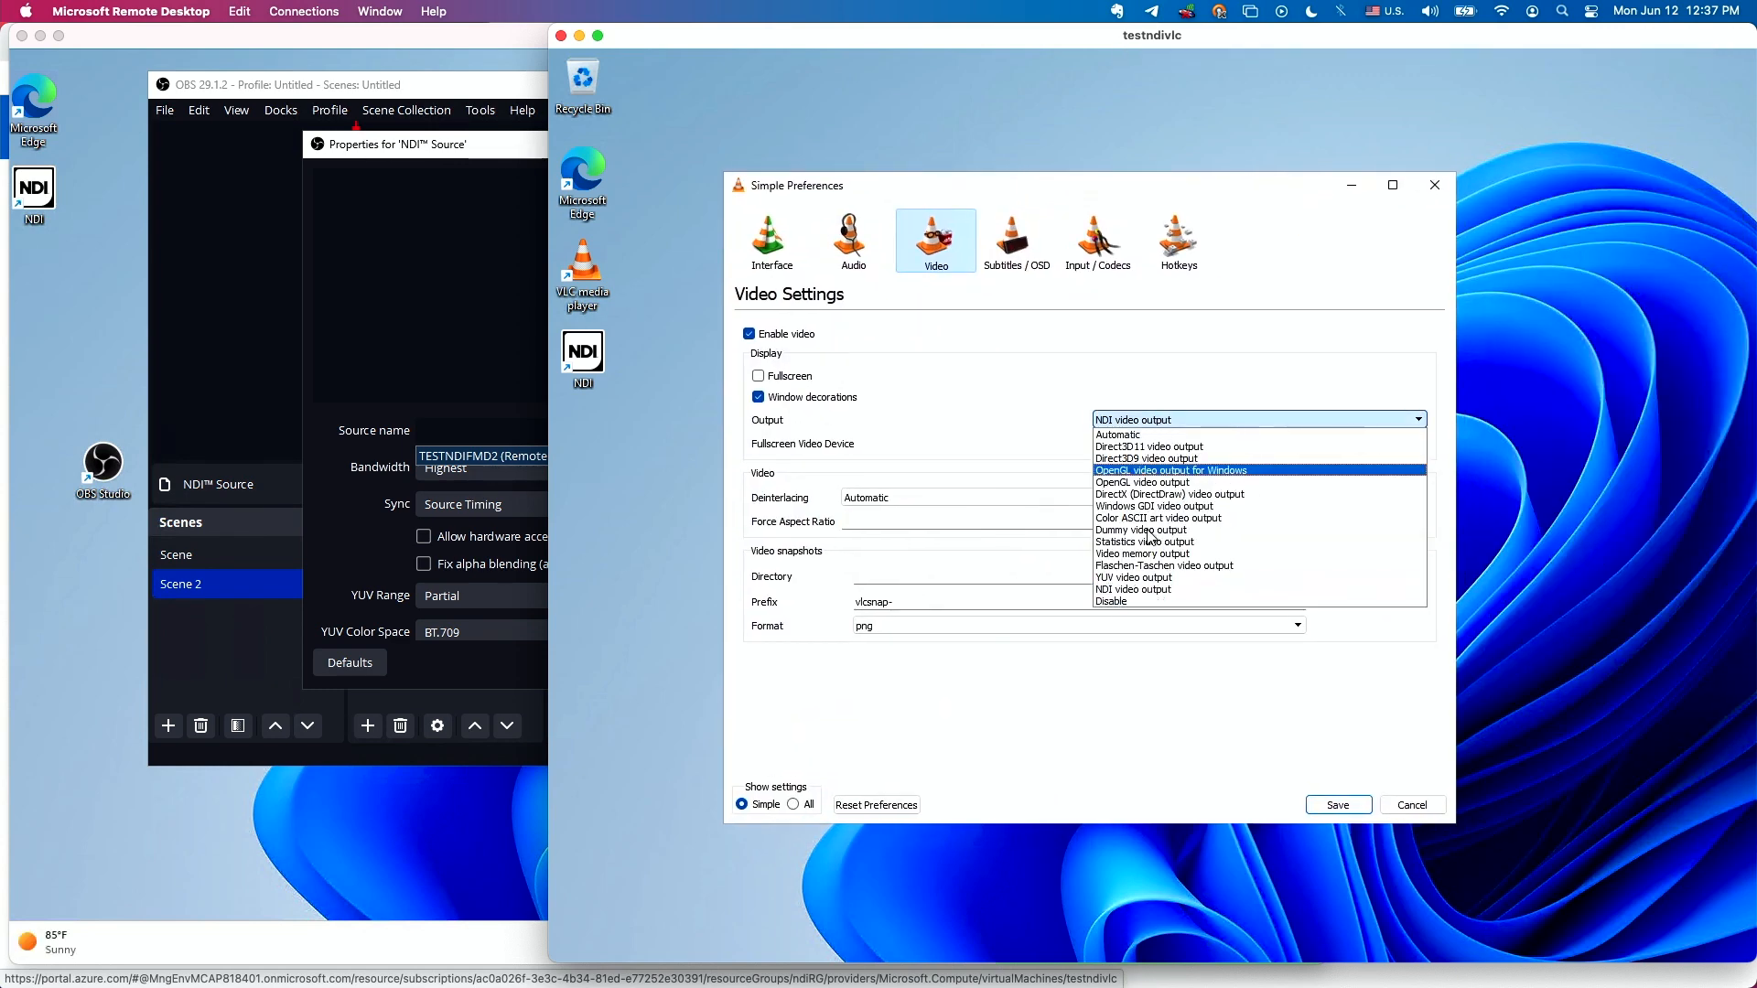
pyautogui.click(1145, 590)
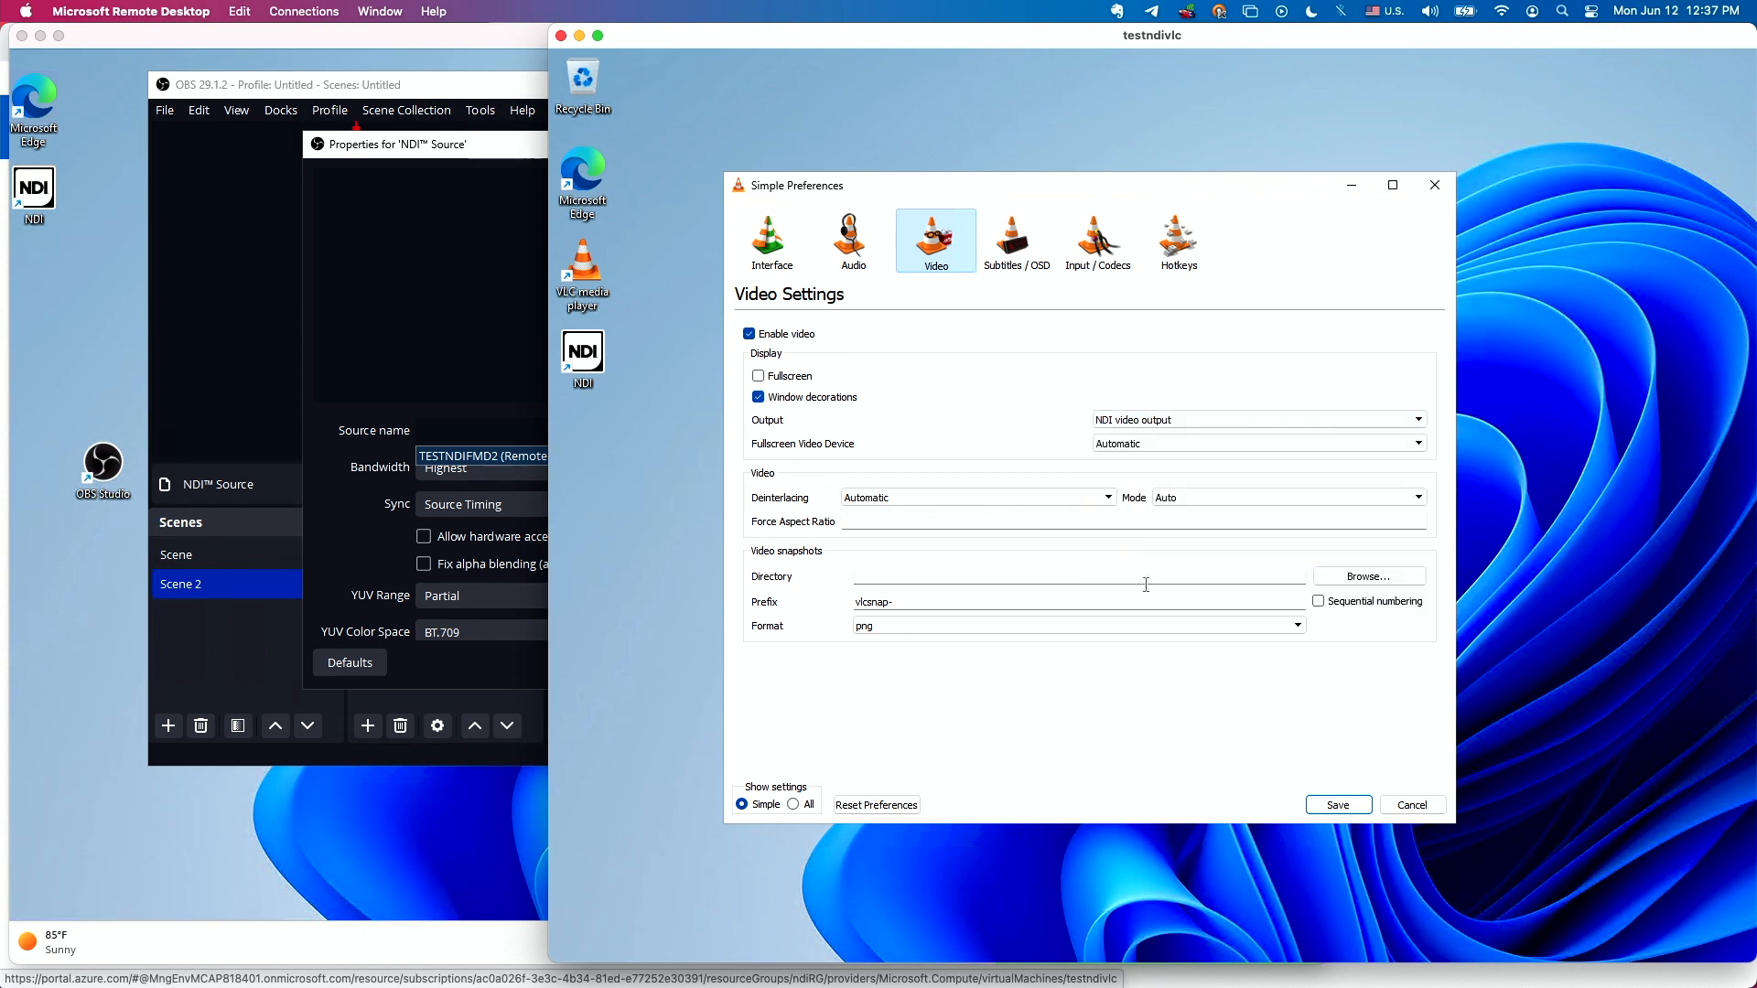
# Choose NDI audio output as VLC's audio output module and save the preferences.
pyautogui.click(854, 240)
pyautogui.click(1066, 427)
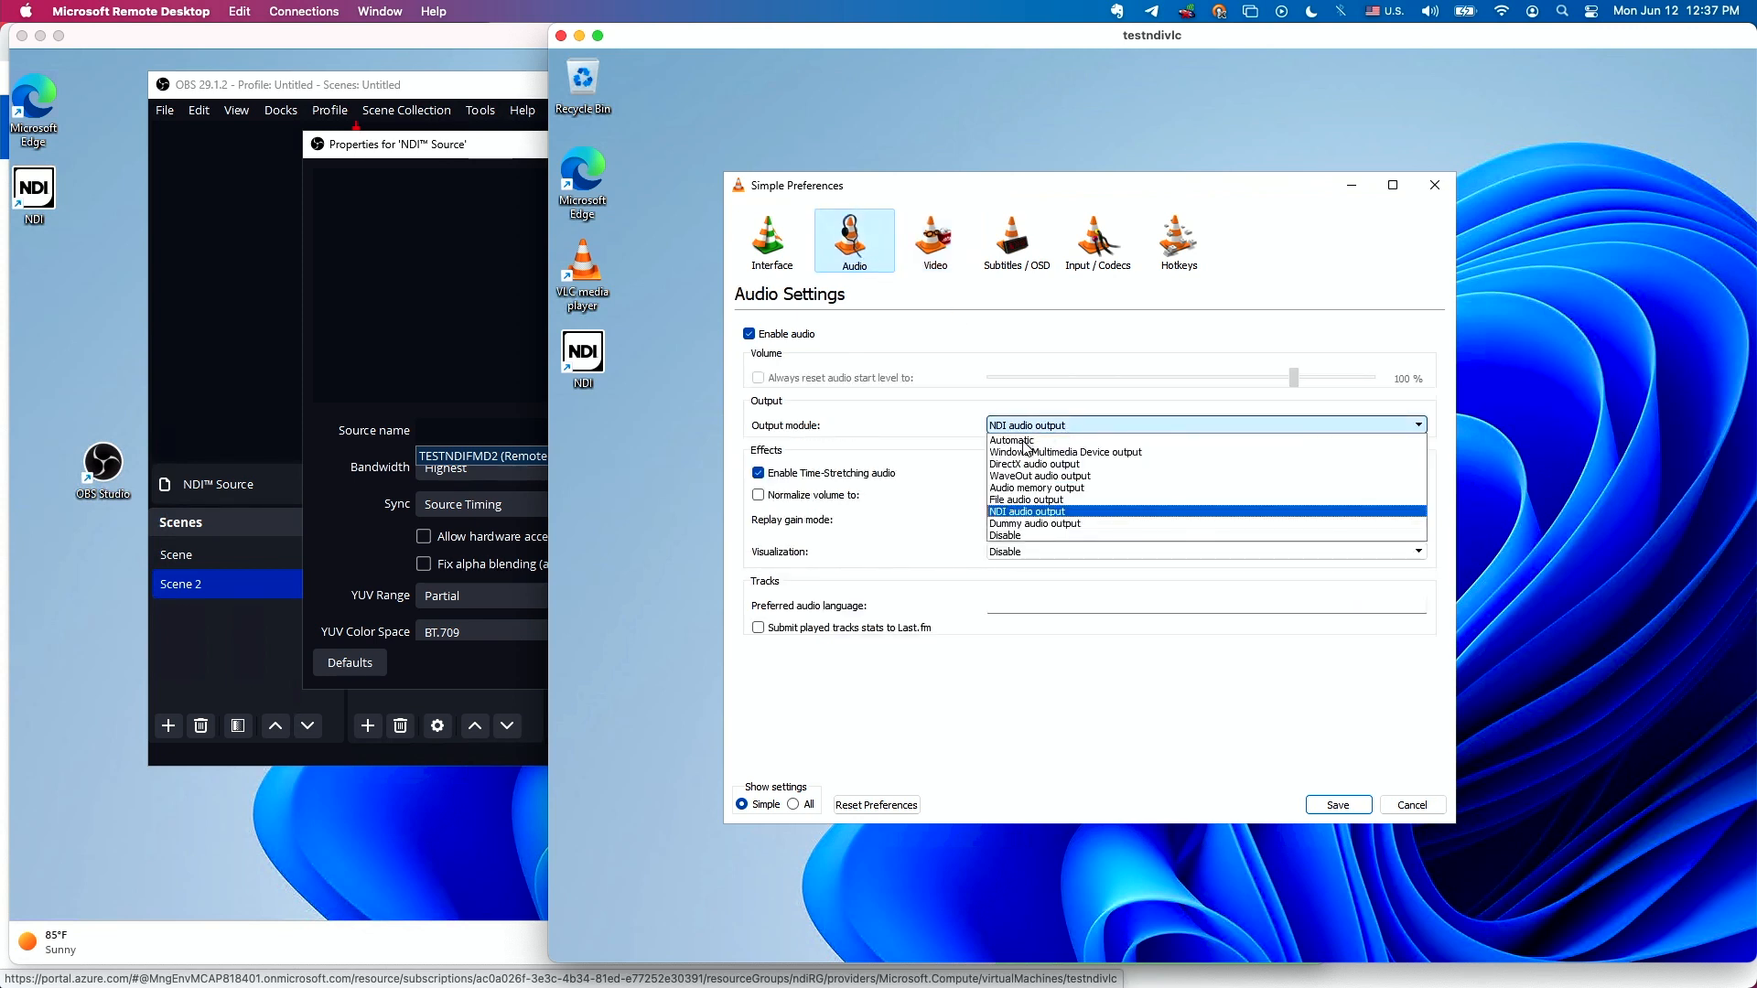
pyautogui.click(1026, 512)
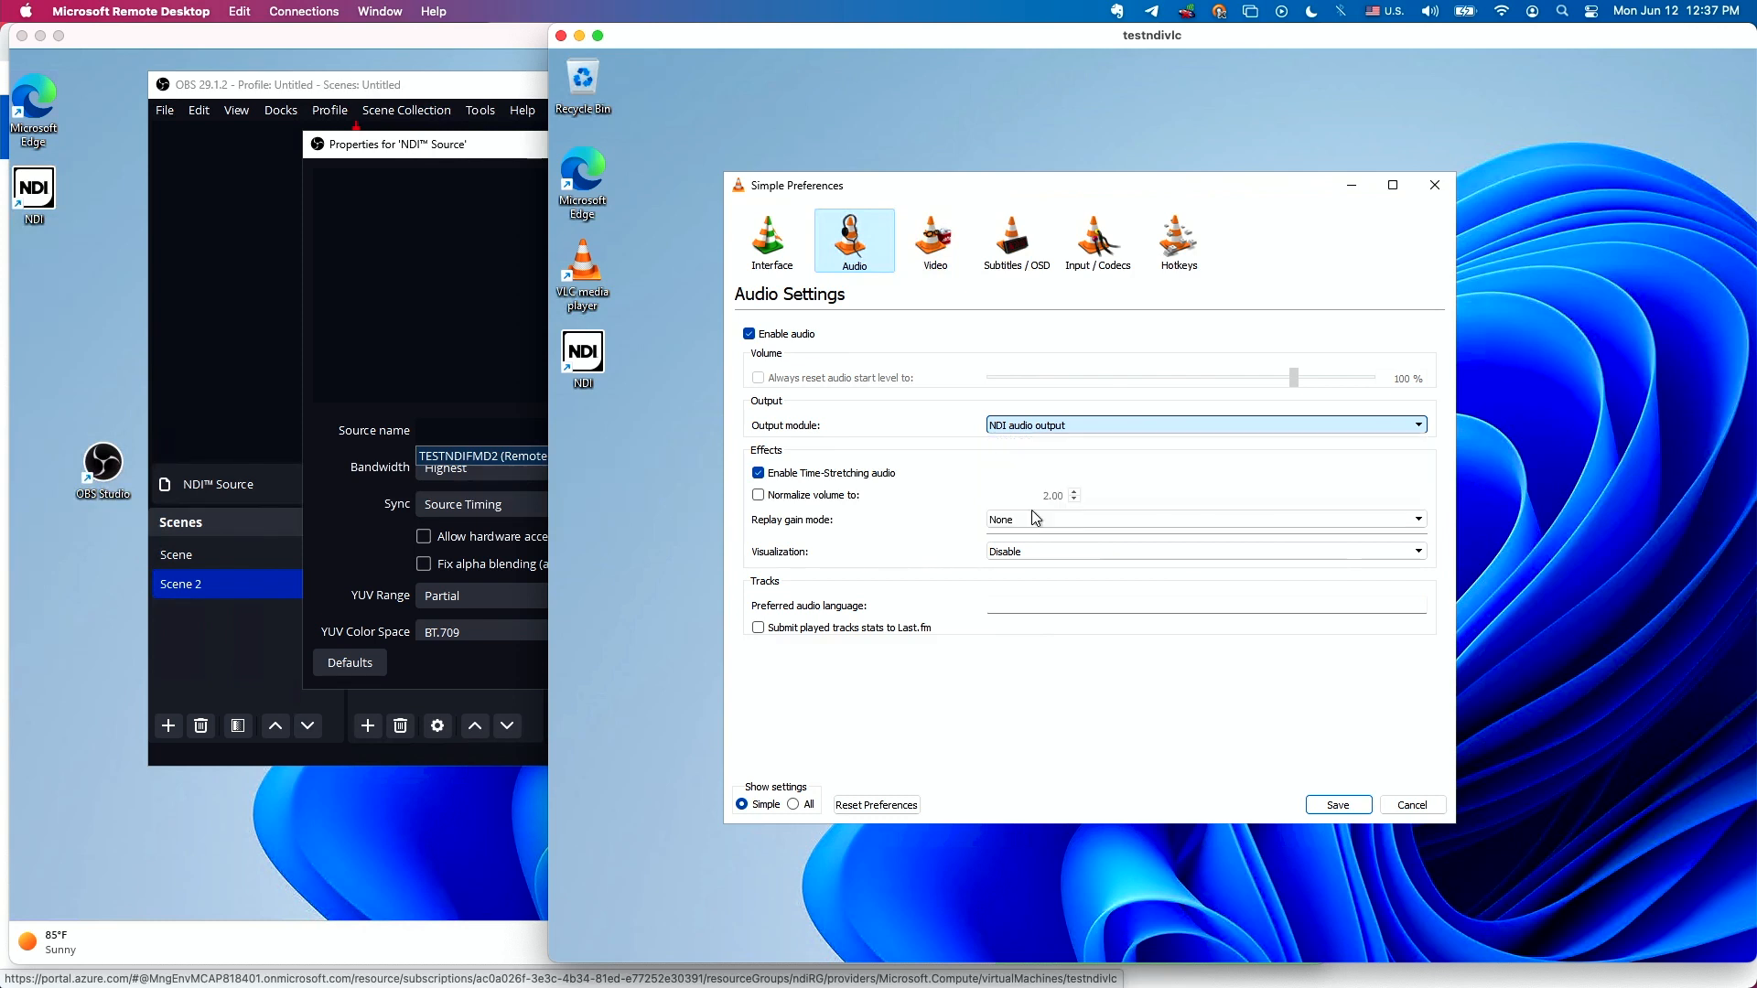
pyautogui.click(1329, 805)
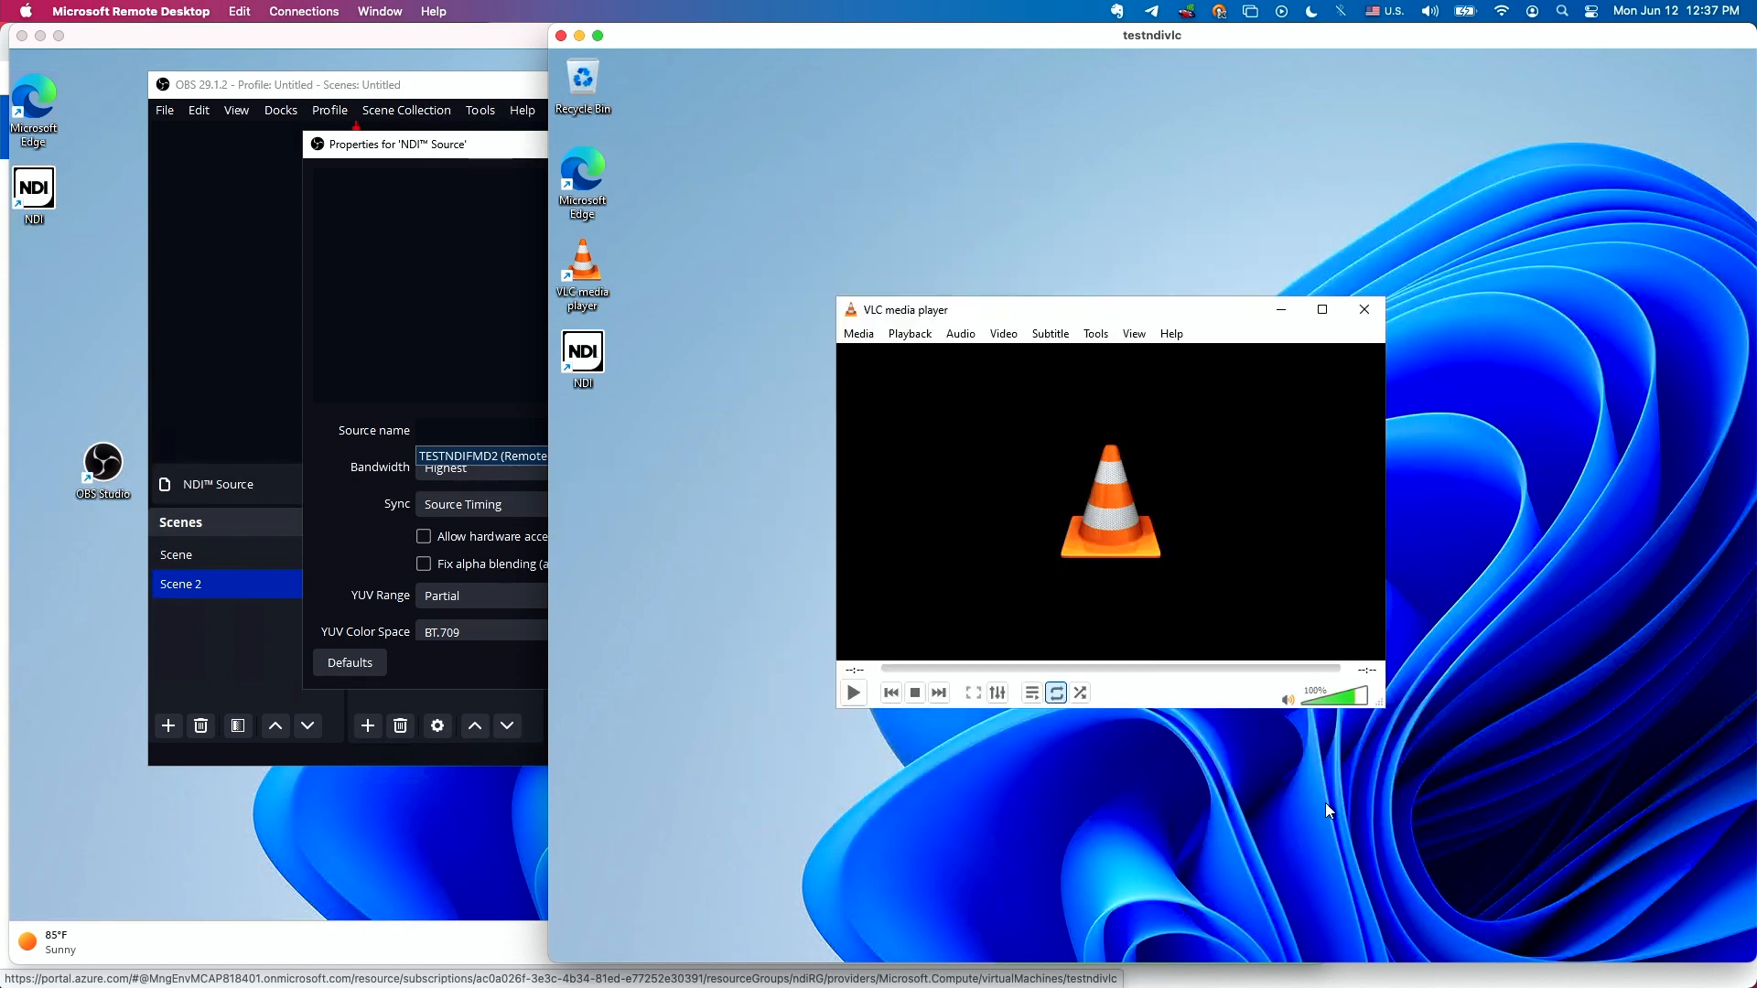
# Open and play the video file 2 Minute Timer Bomb [COKE AND MENTOS] from Downloads in VLC.
pyautogui.click(858, 333)
pyautogui.click(880, 355)
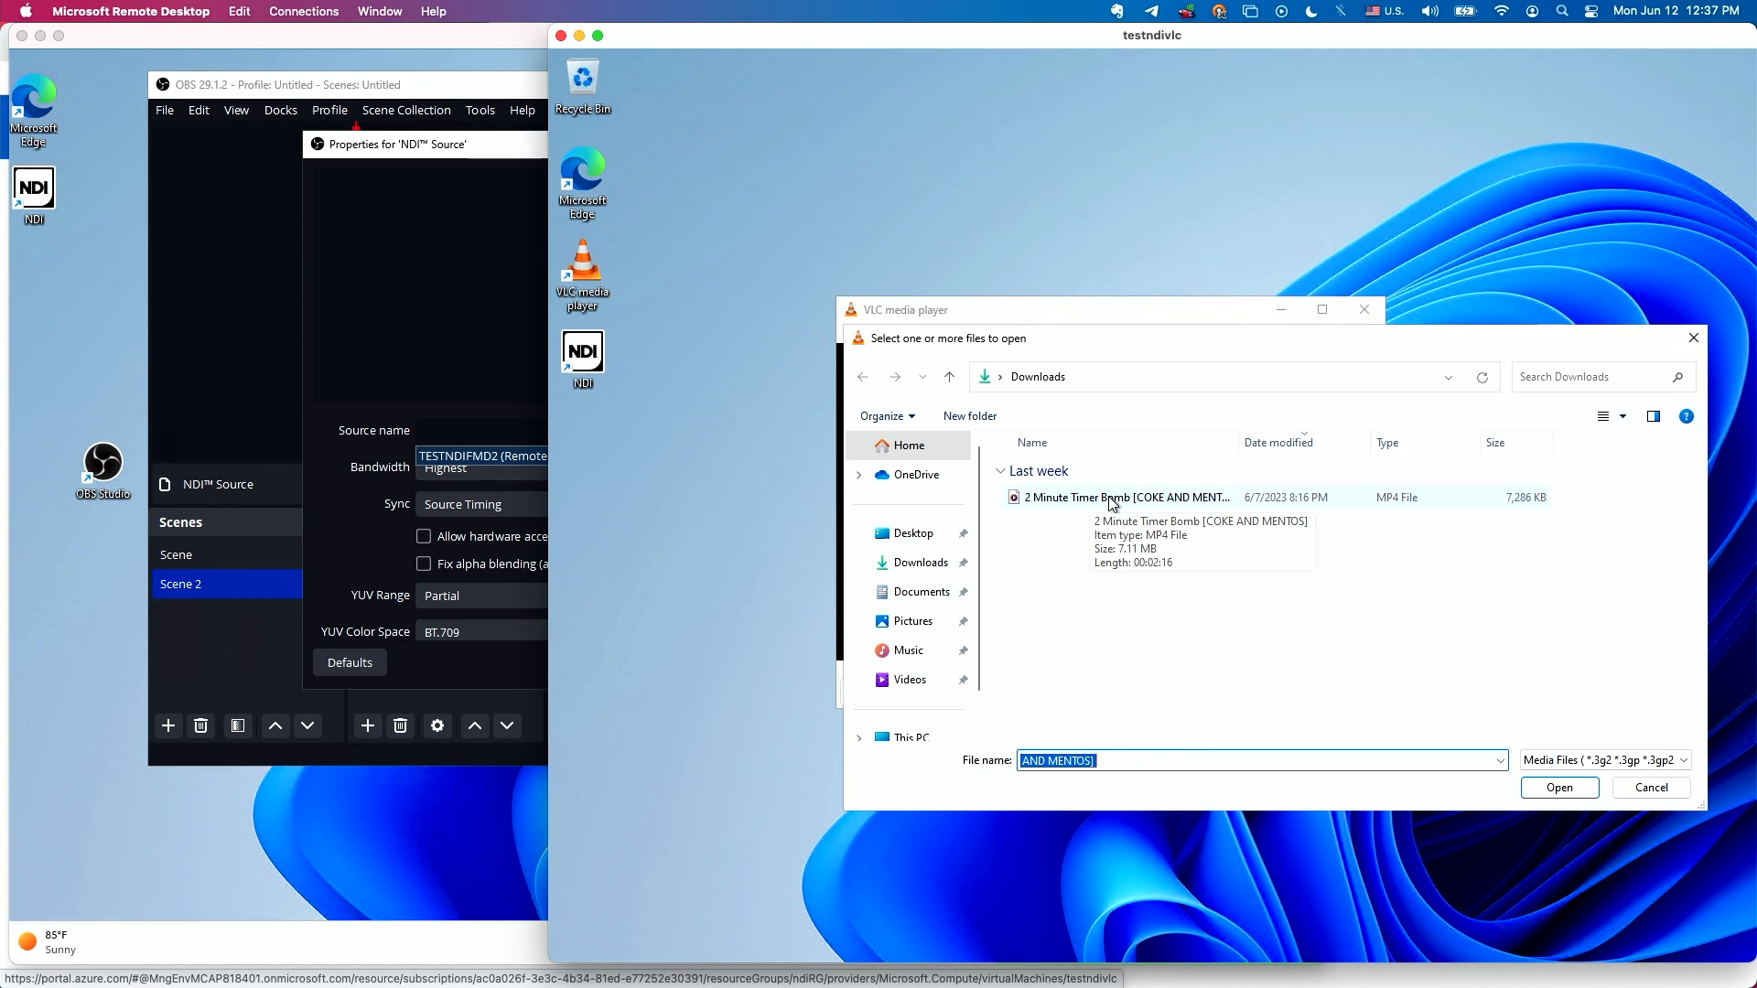
pyautogui.click(1113, 502)
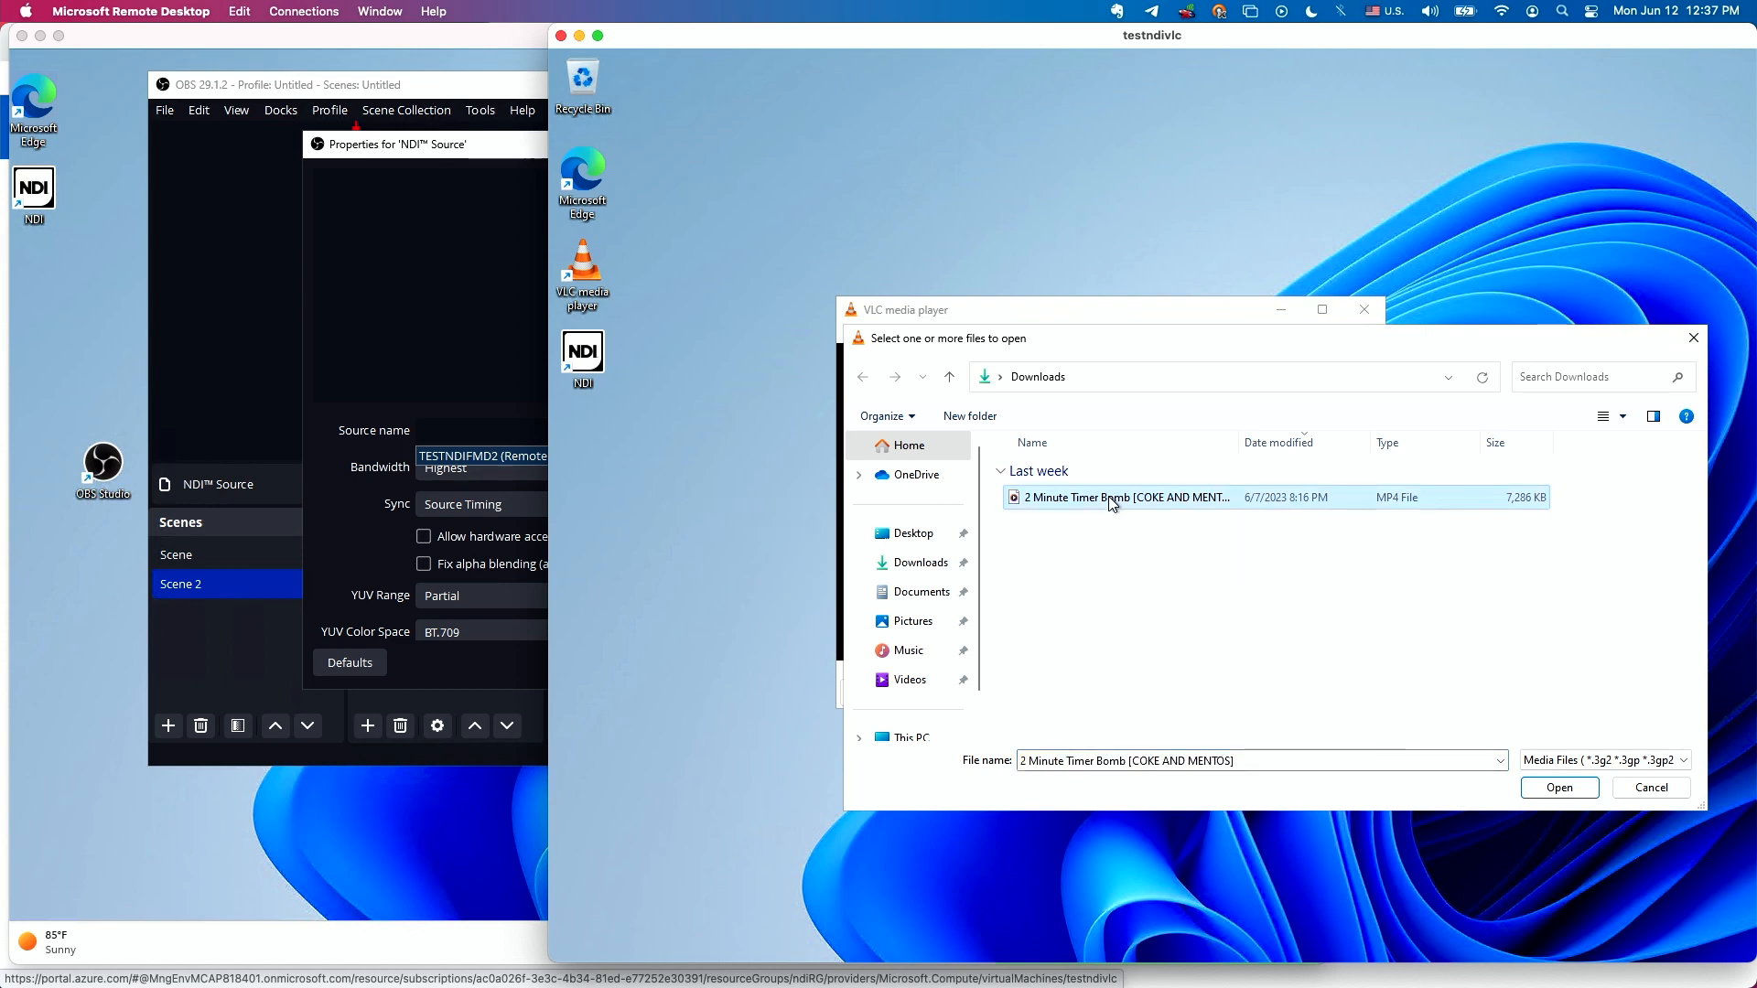
pyautogui.click(1558, 789)
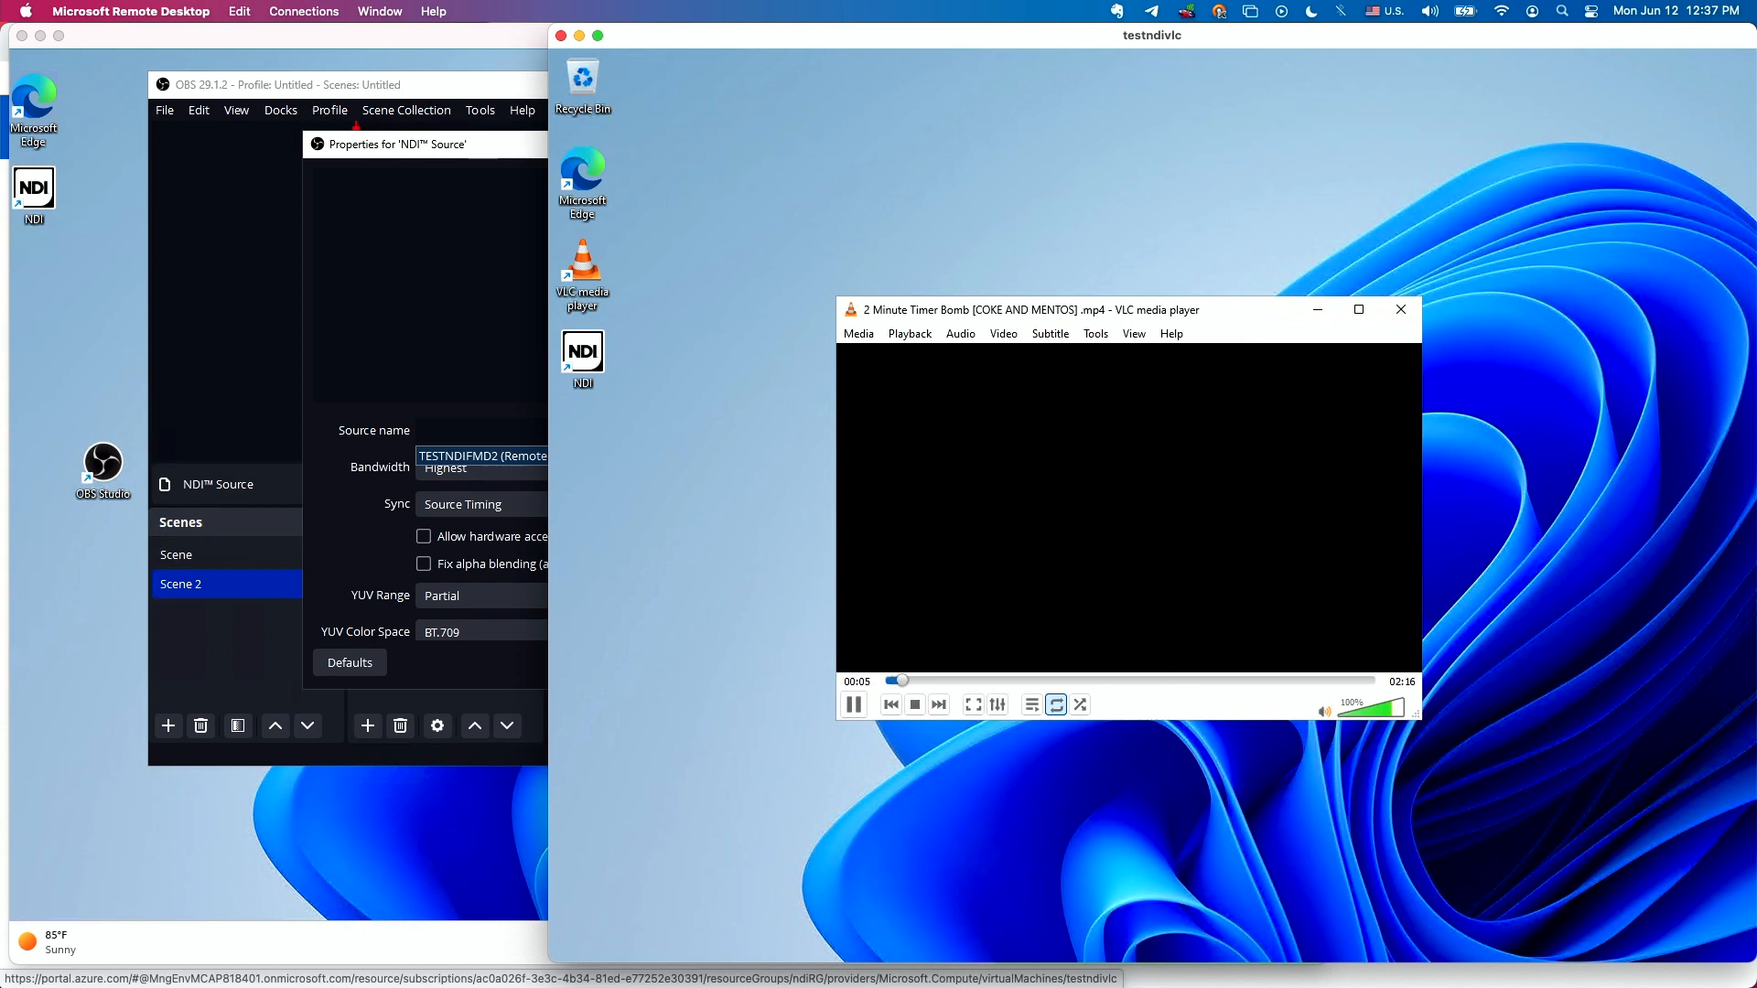
# Return to OBS on Testndifmd2, check the source names offered for the NDI Source, and close its properties.
pyautogui.click(447, 336)
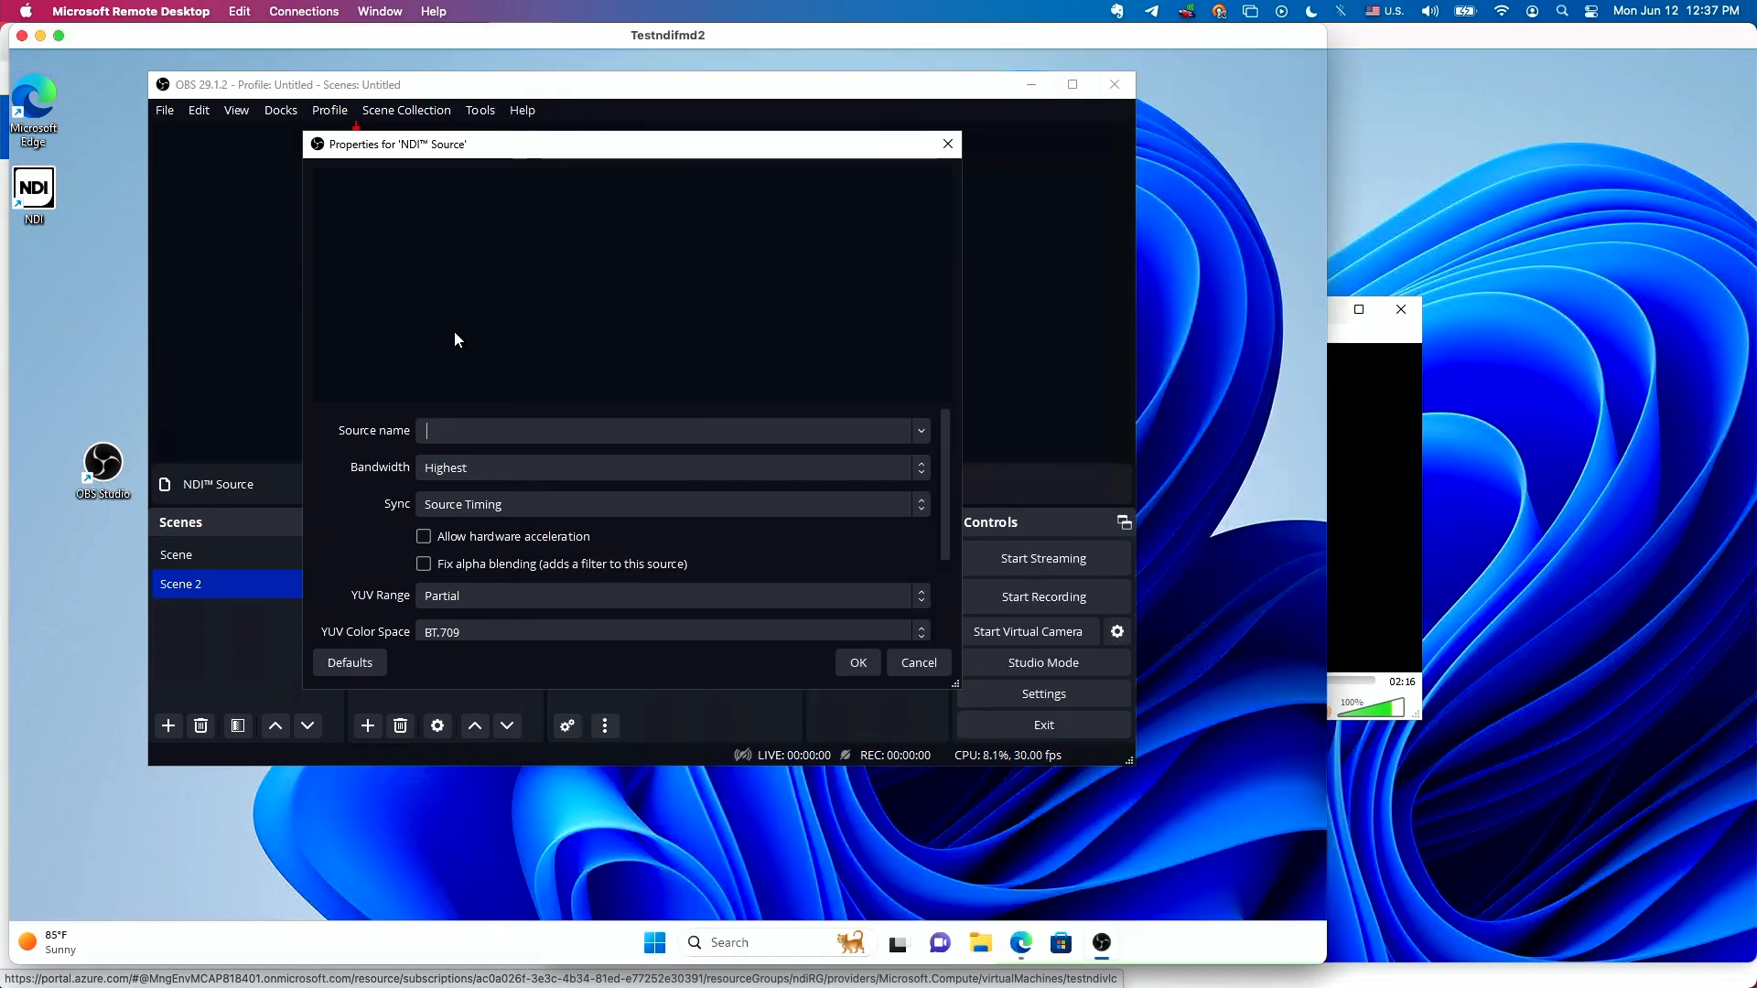
pyautogui.click(916, 430)
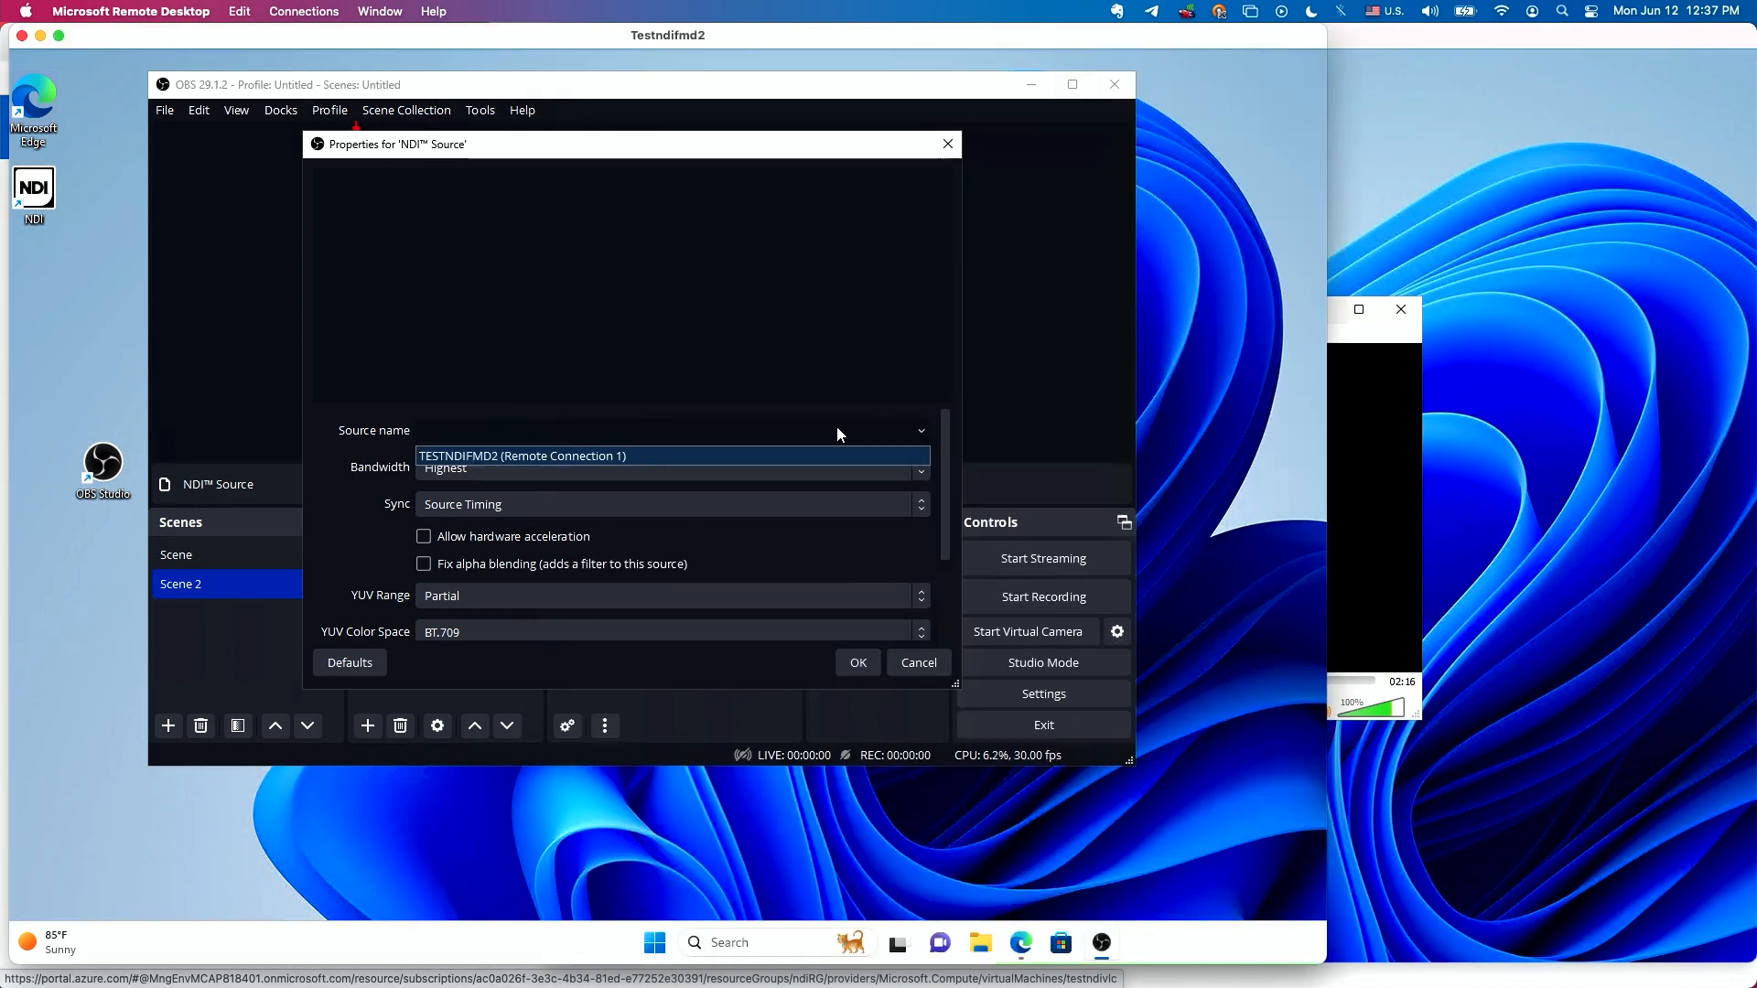
pyautogui.click(556, 456)
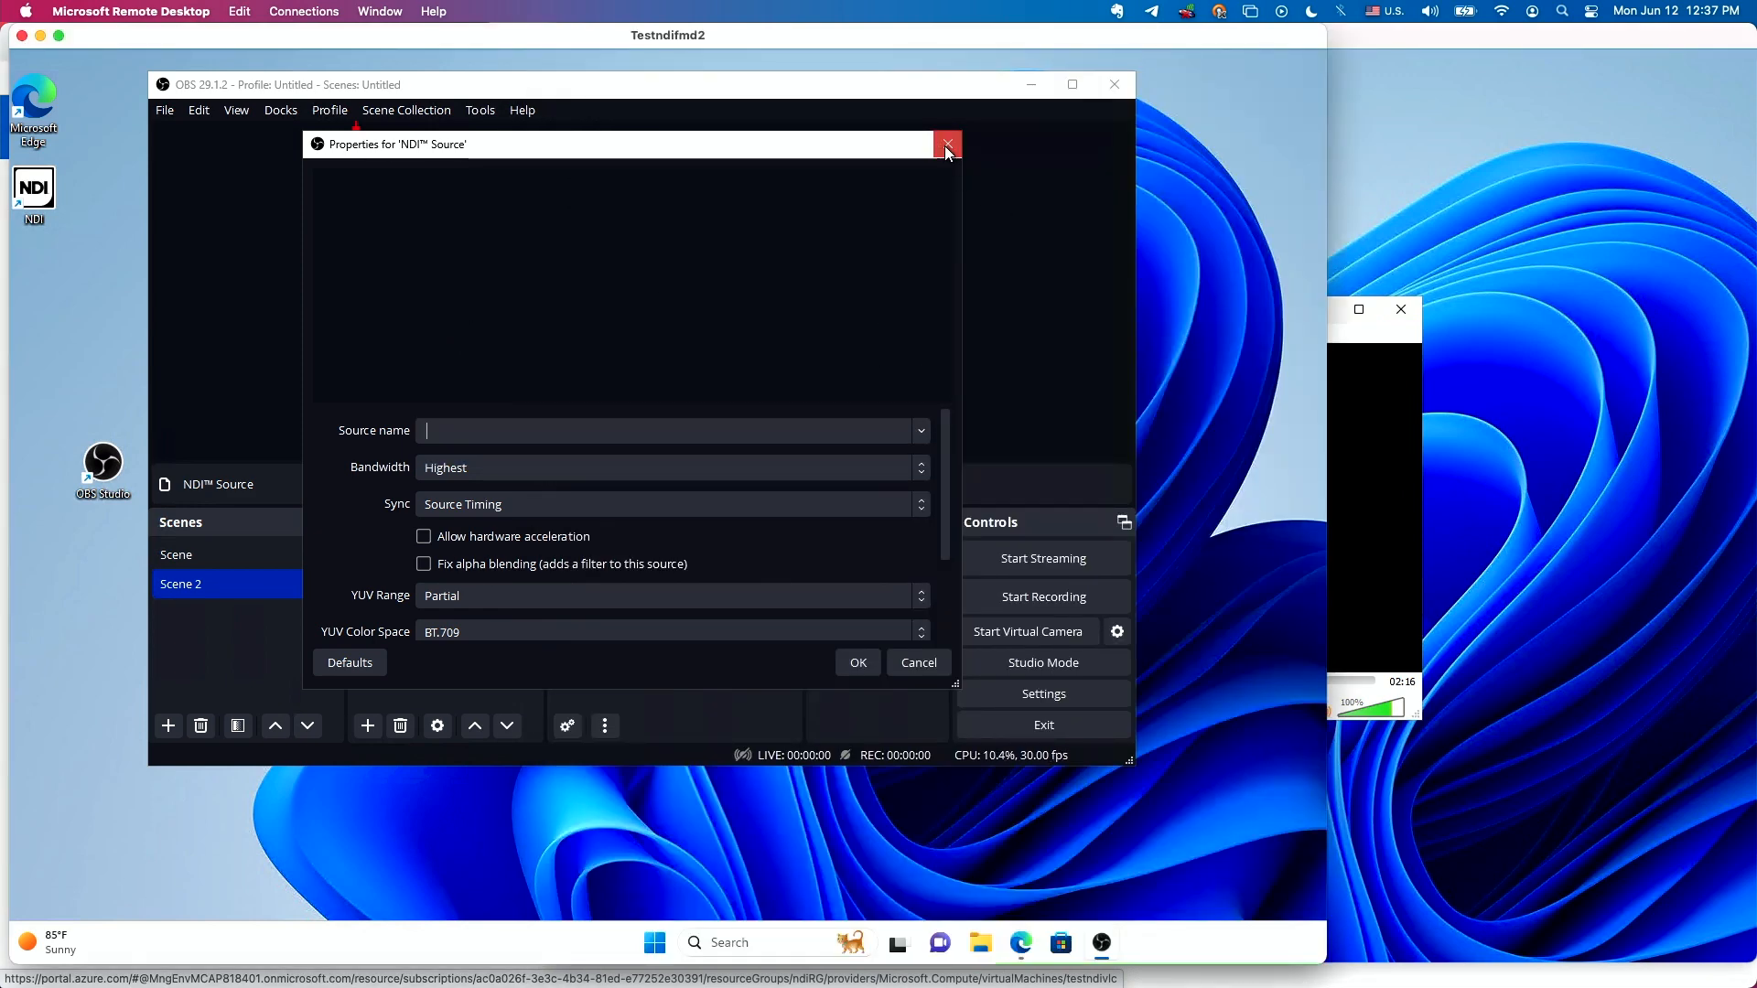
pyautogui.click(947, 144)
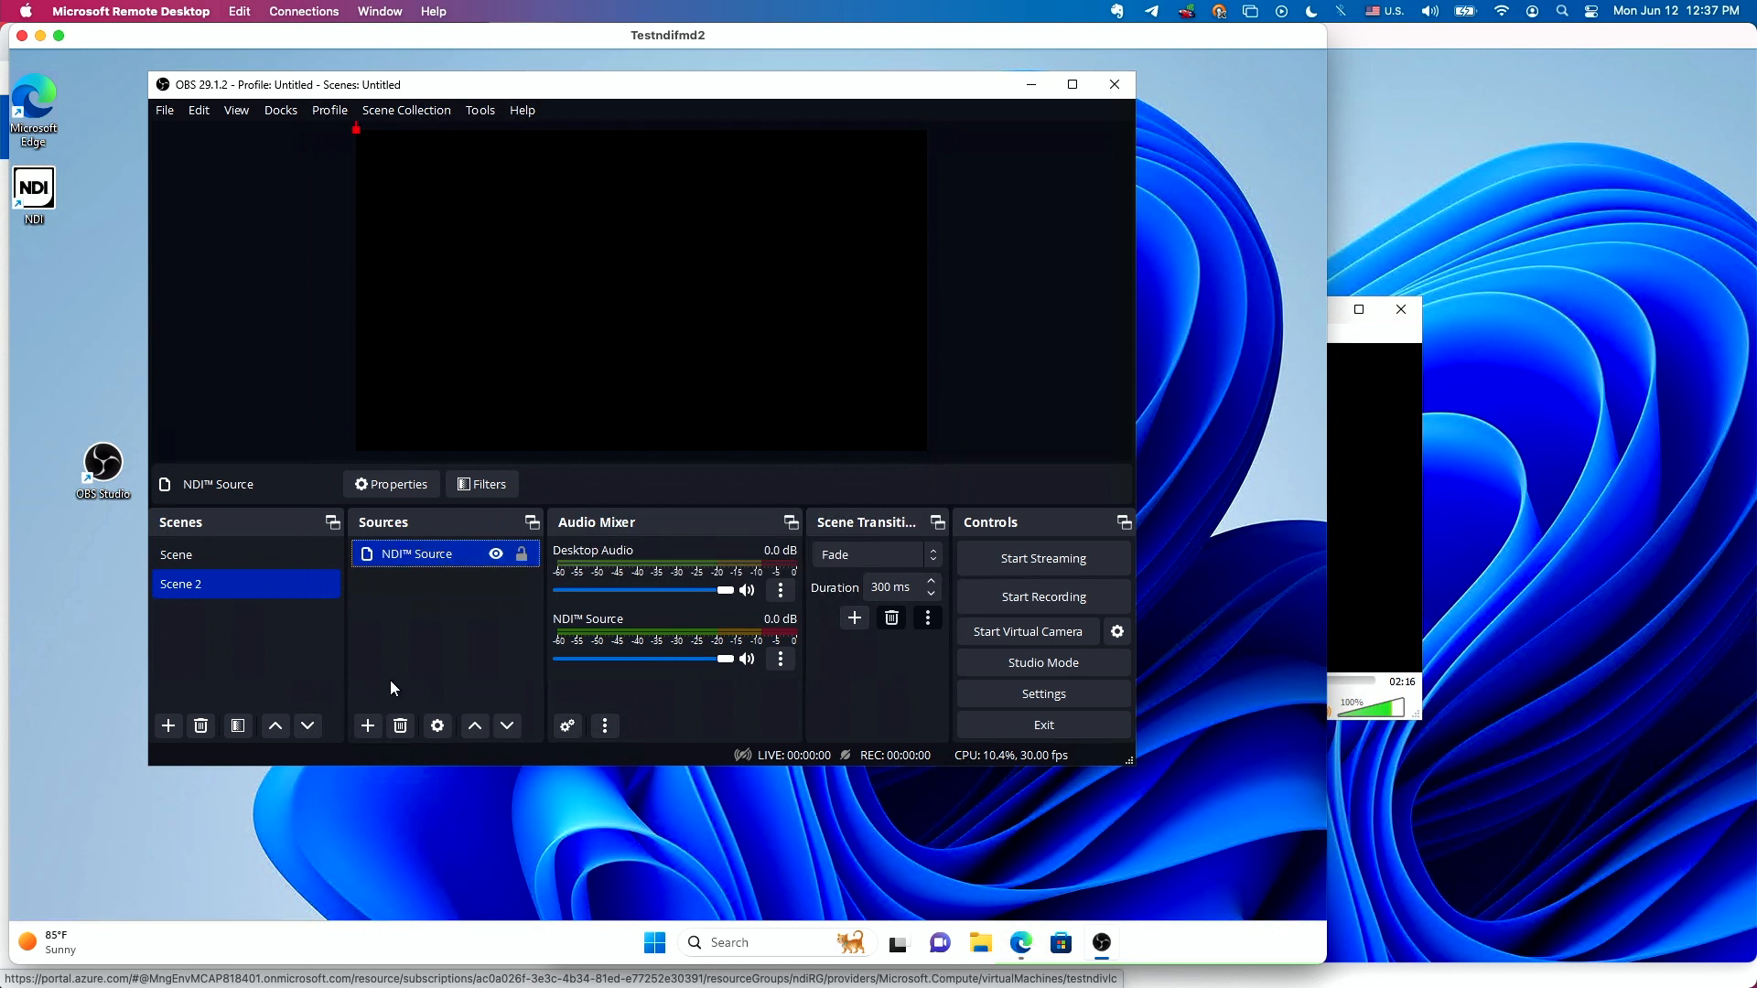
# Reopen the NDI Source's properties and set the source name to TESTNDIFMD2 (Remote Connection 1).
pyautogui.doubleClick(408, 552)
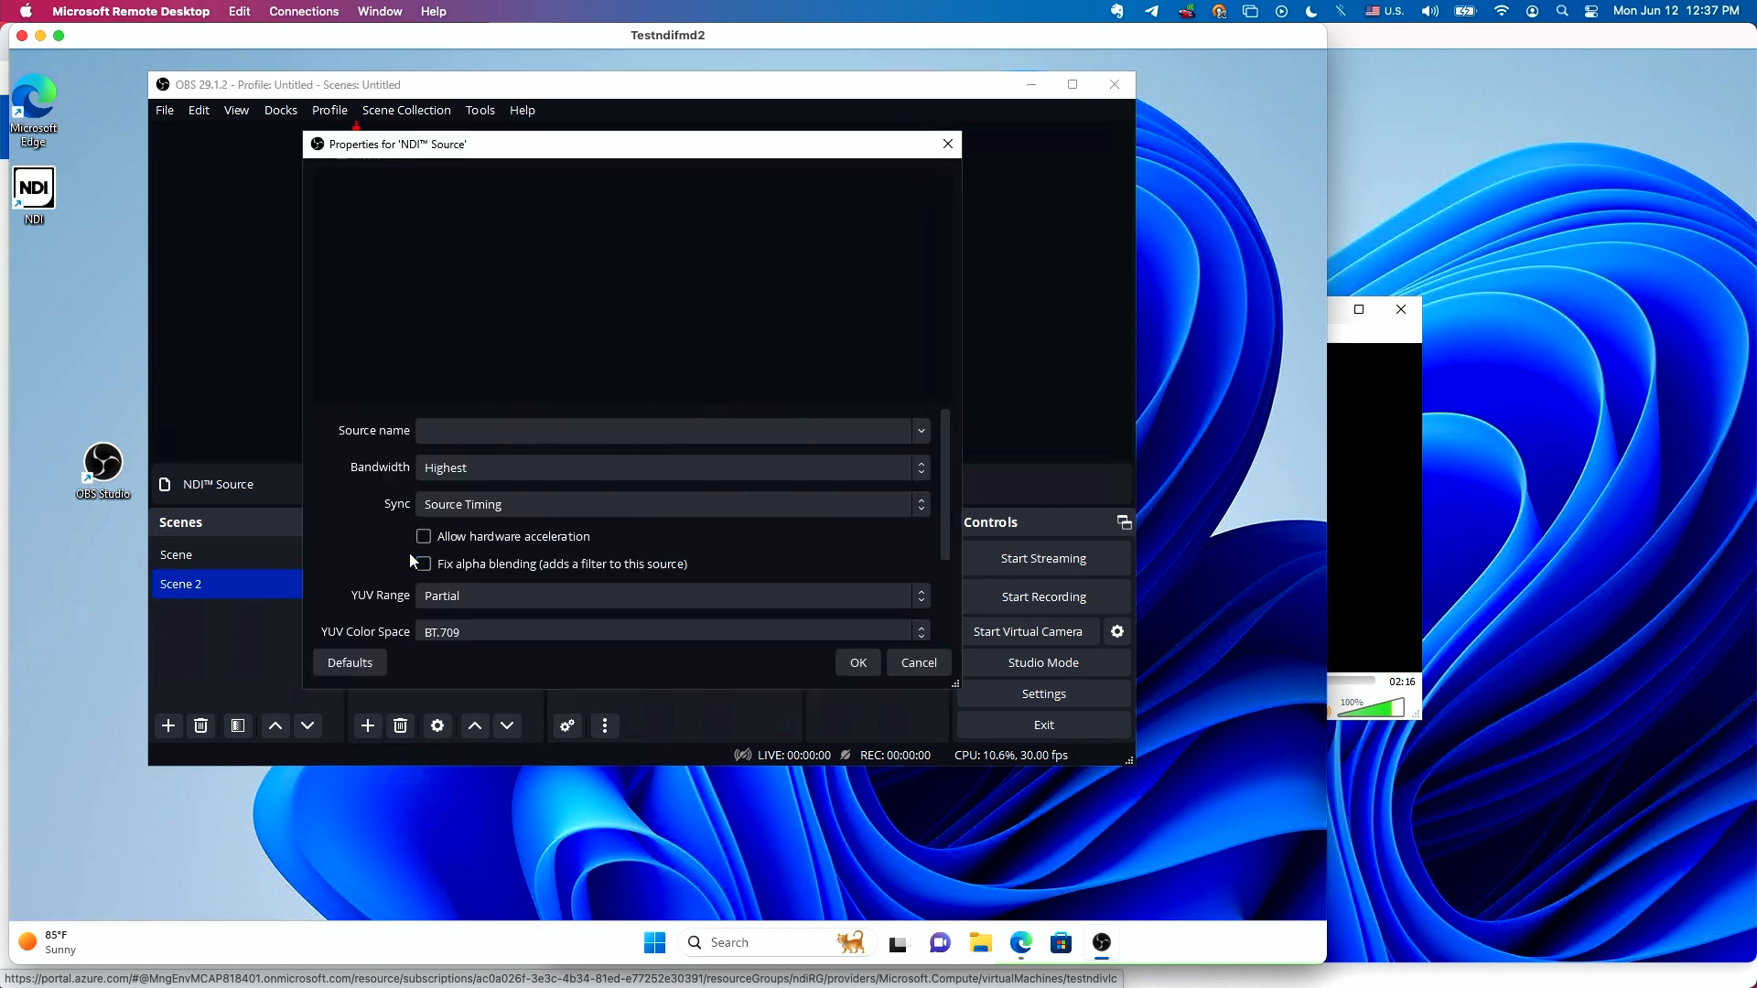
pyautogui.click(921, 428)
pyautogui.click(623, 455)
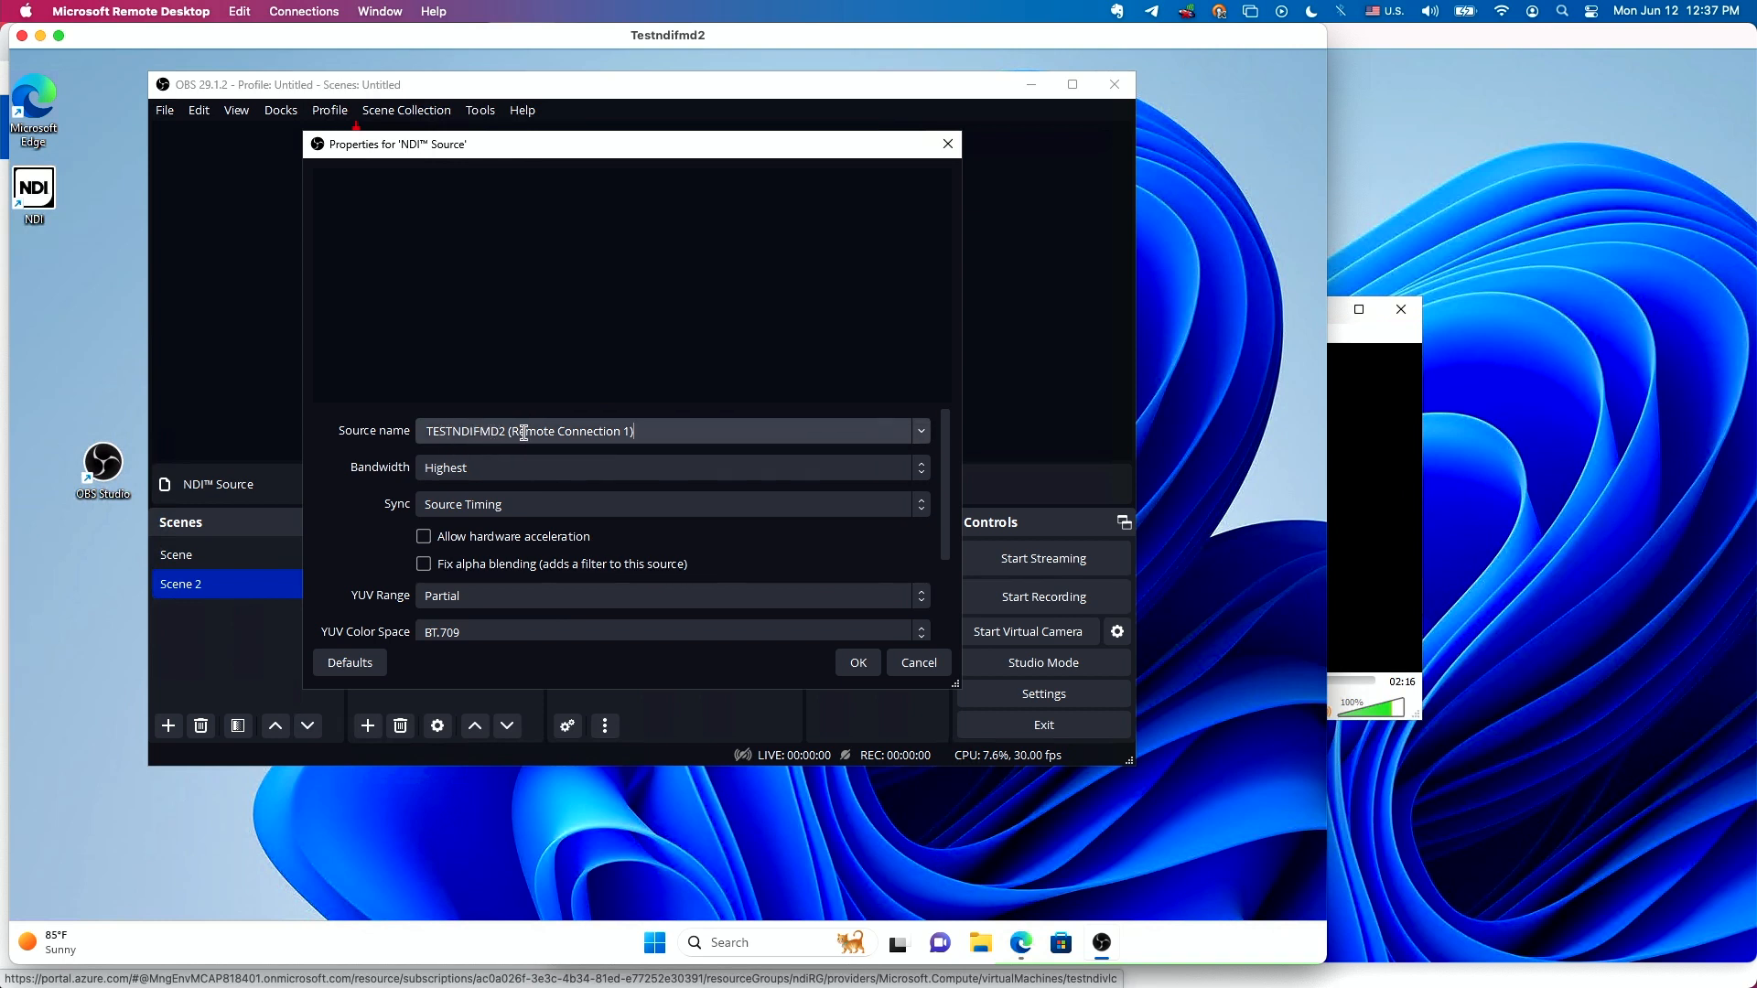
# Cancel the NDI Source's properties in OBS and switch to the testndivlc remote desktop to view VLC's playback.
pyautogui.click(914, 665)
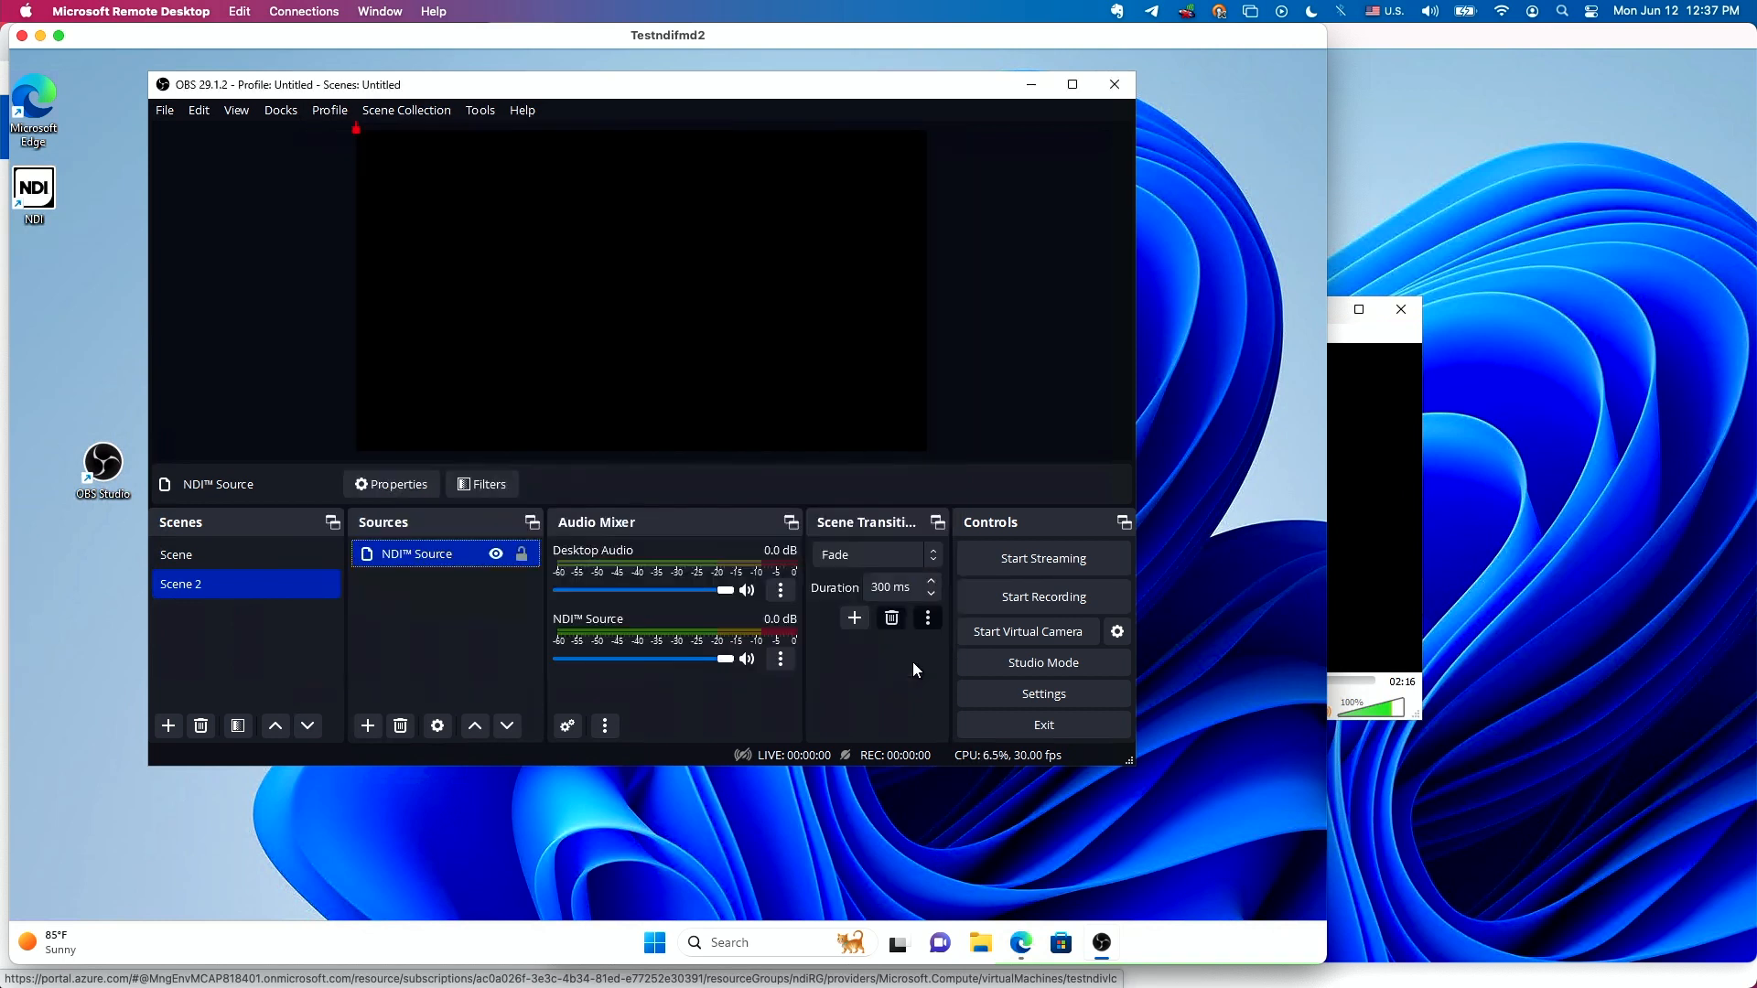
pyautogui.click(1539, 281)
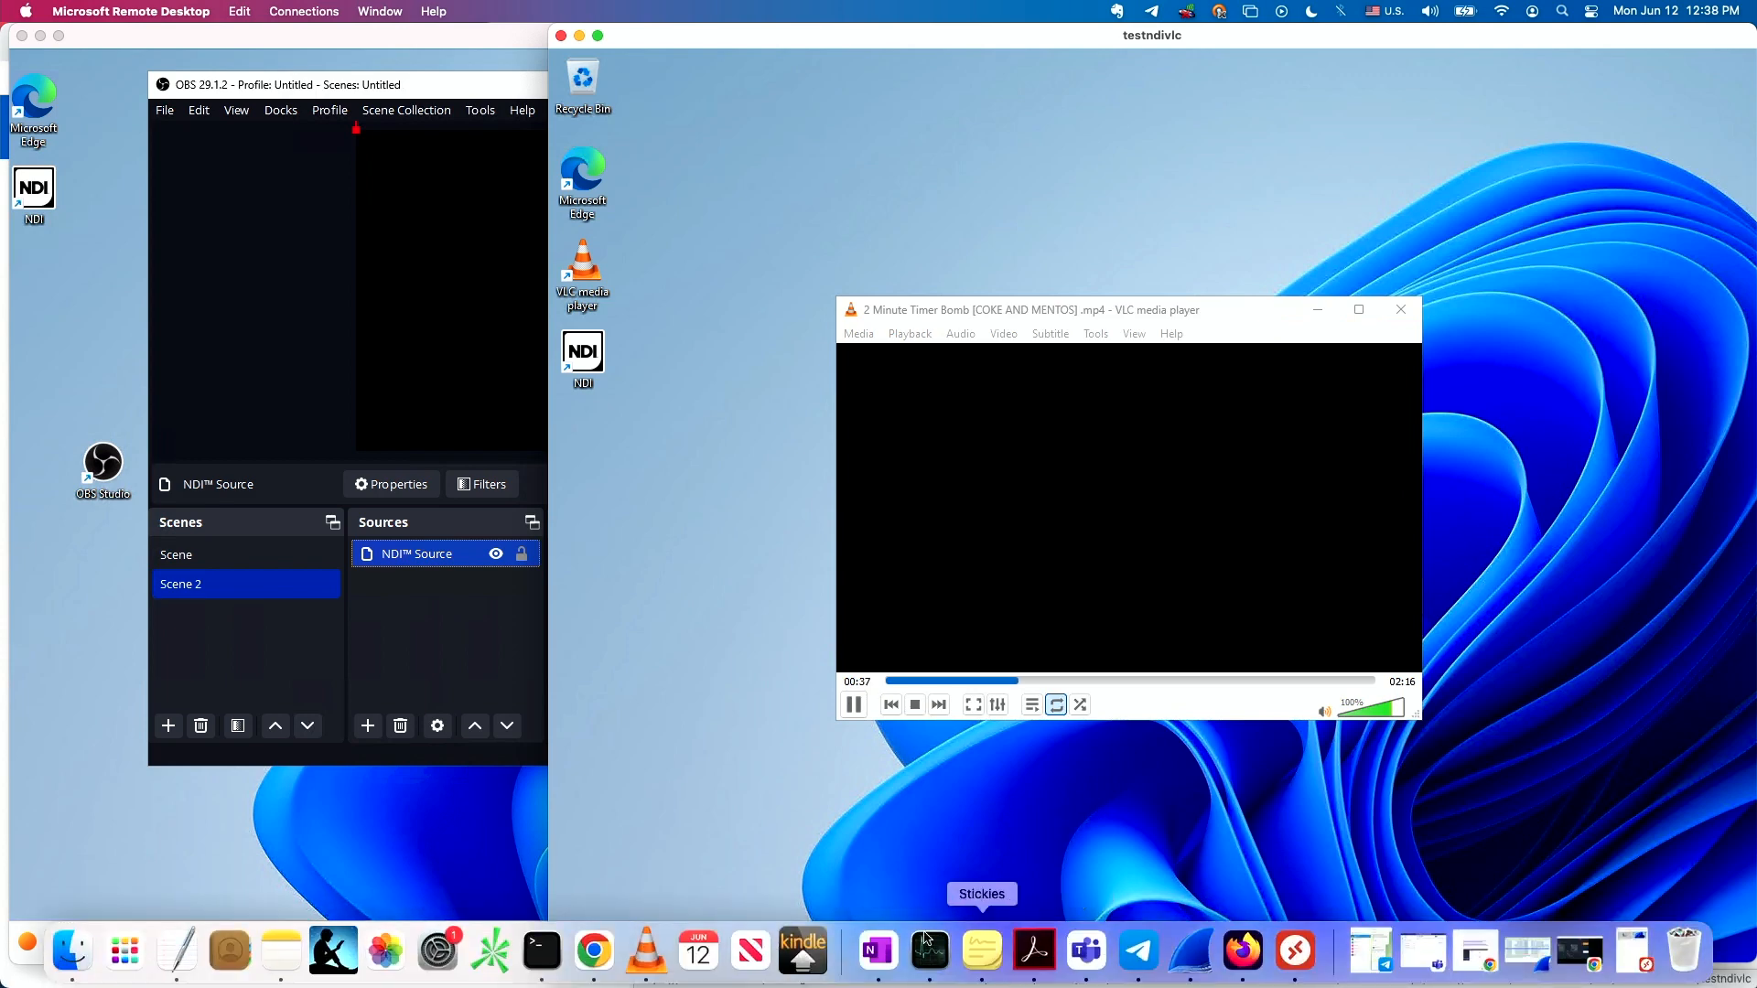
# Switch to the Azure portal in Chrome and start the ndiserver virtual machine, confirming the start operation.
pyautogui.click(600, 957)
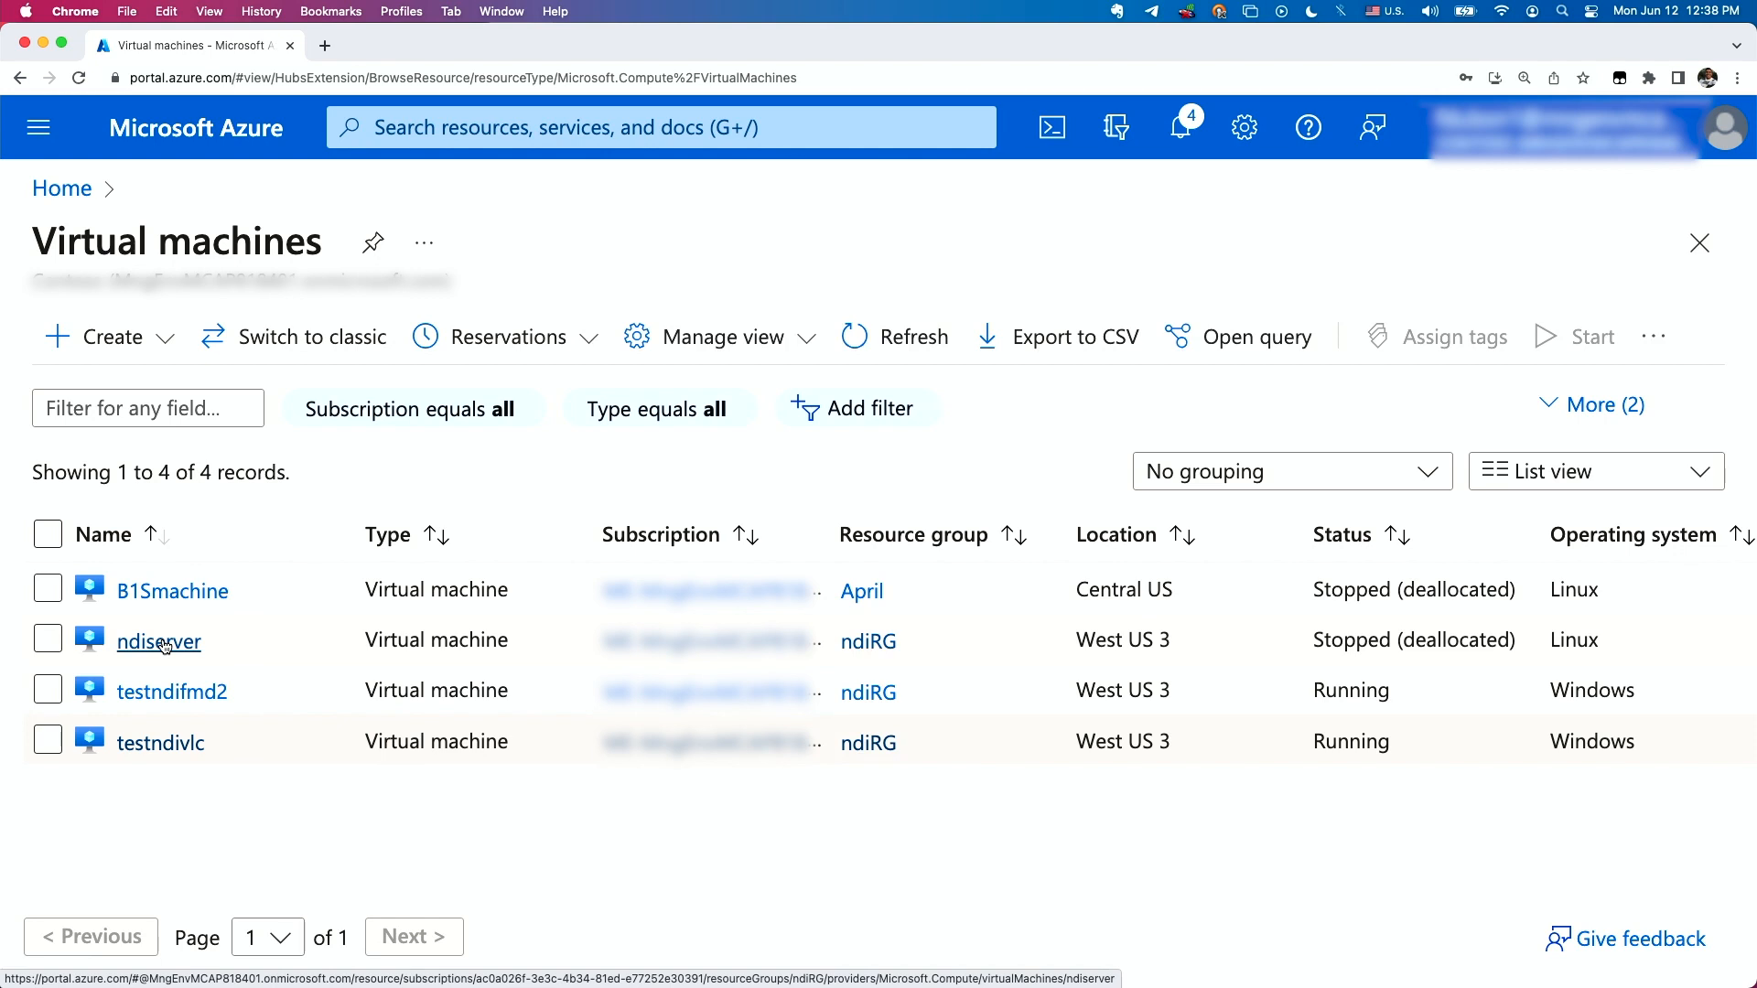
pyautogui.click(49, 640)
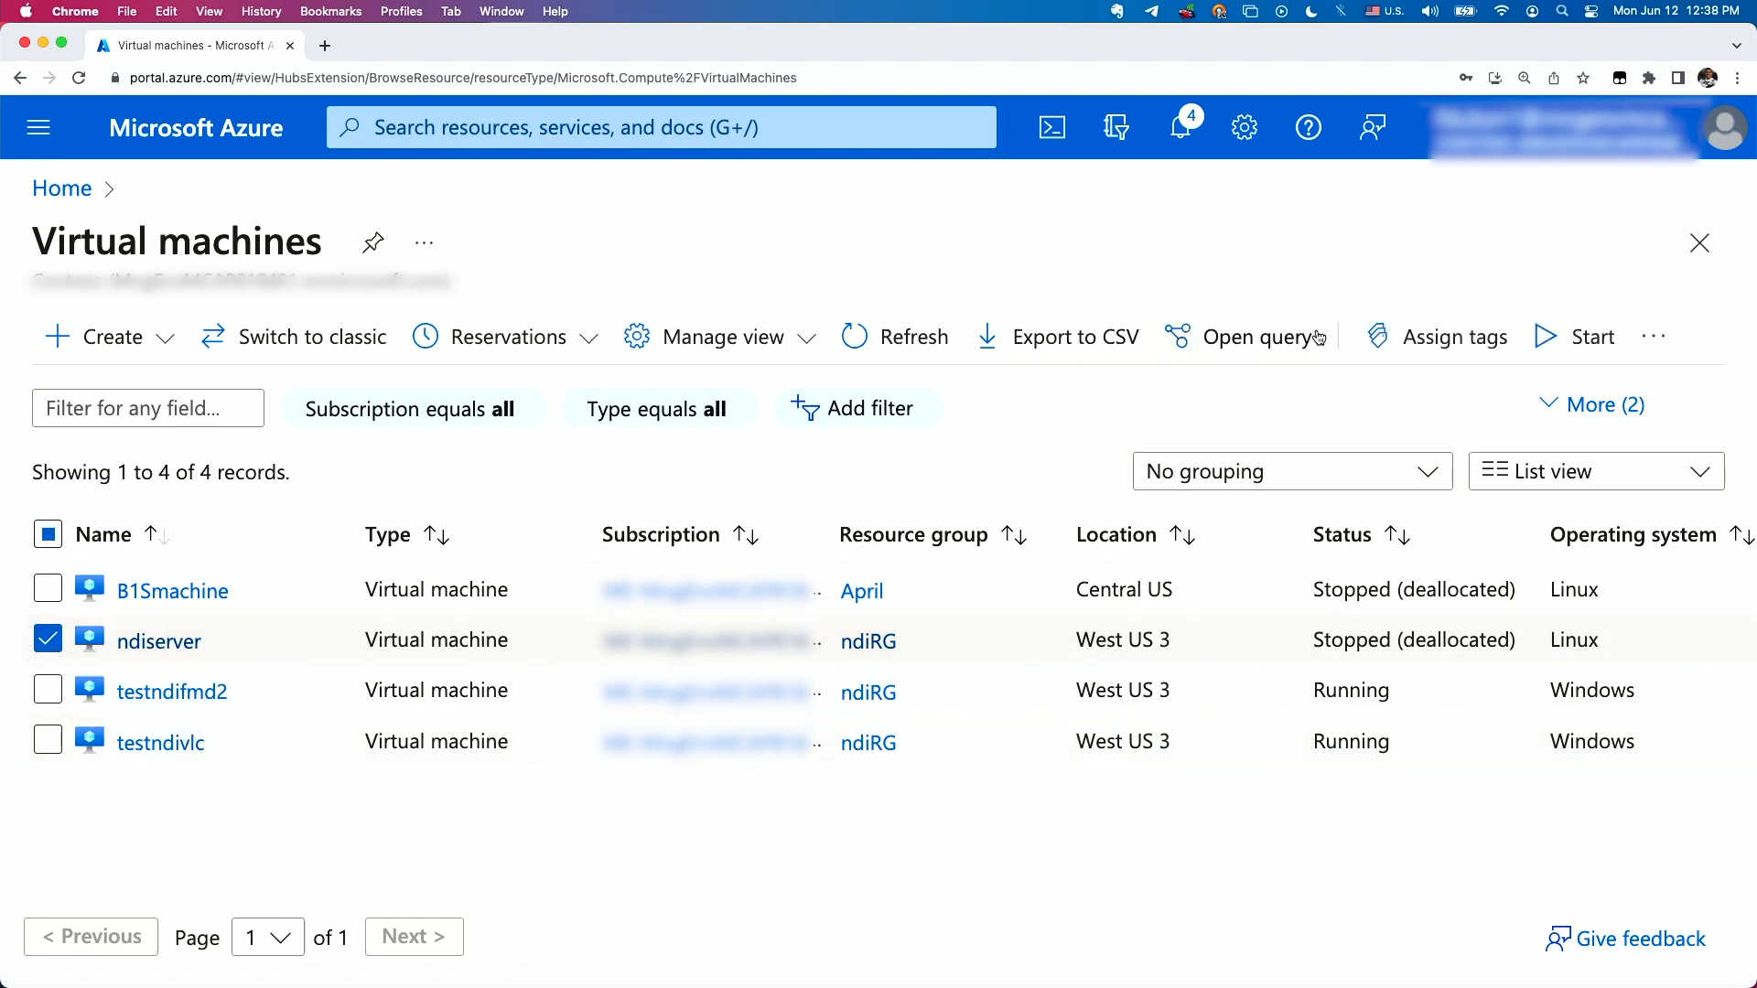
pyautogui.click(1578, 352)
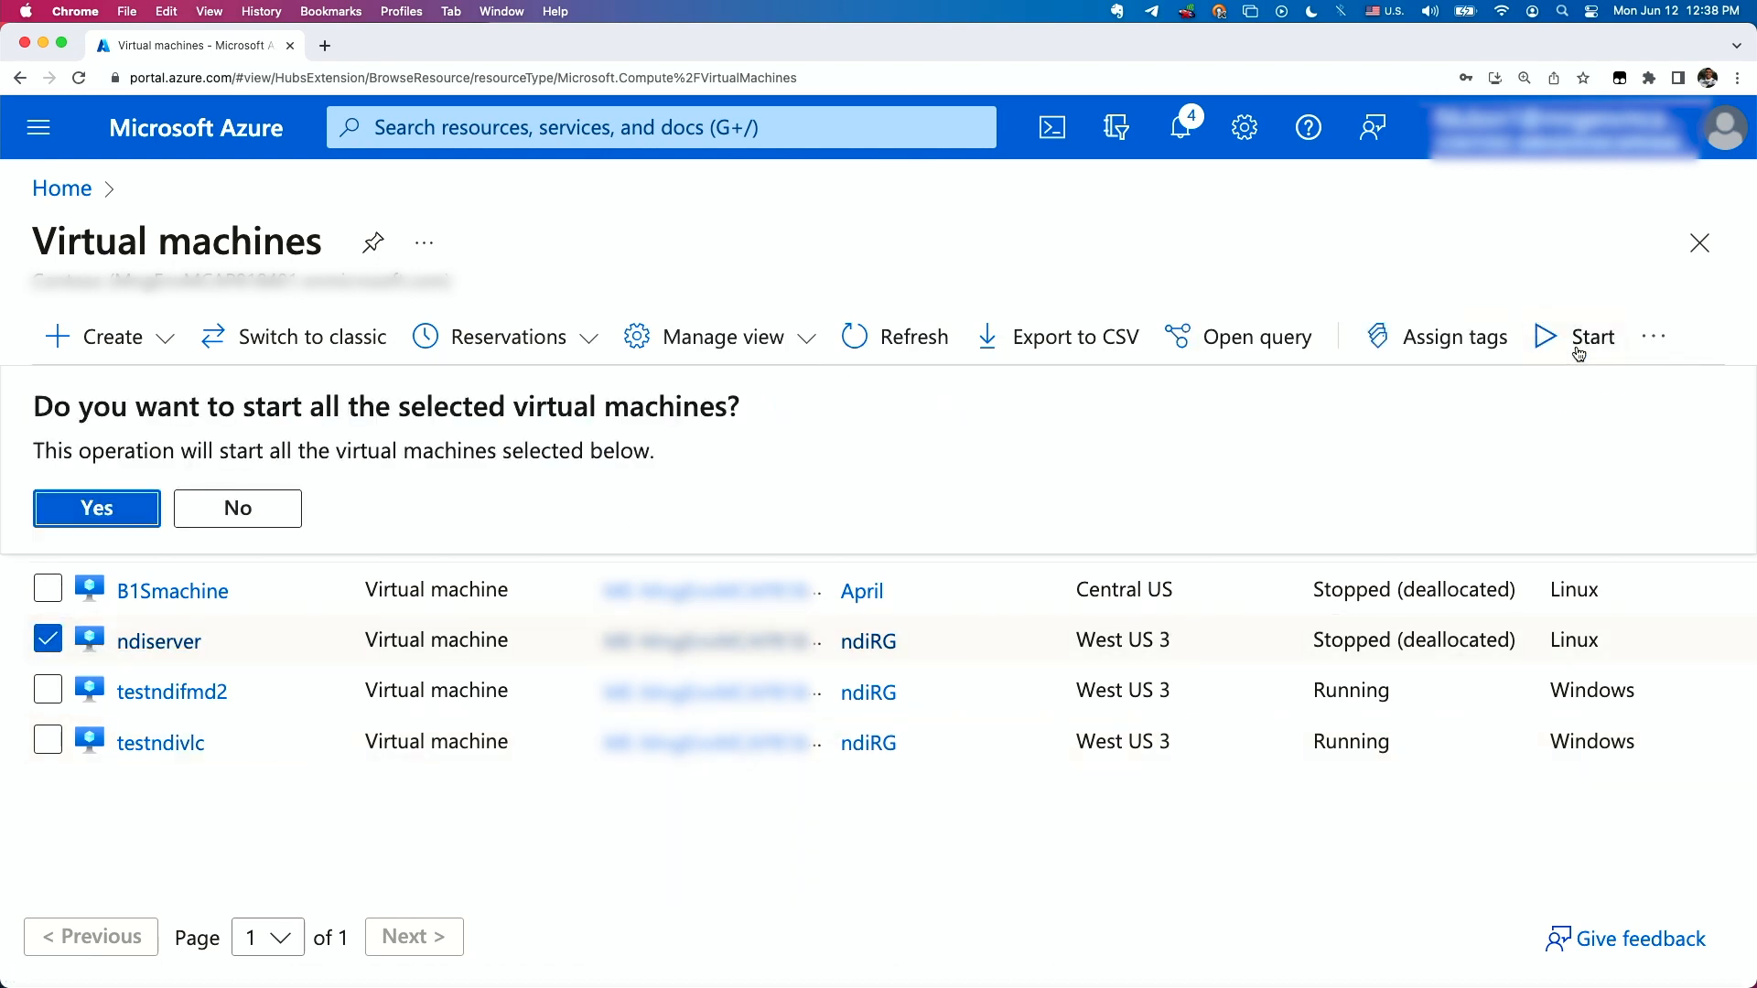
pyautogui.click(137, 512)
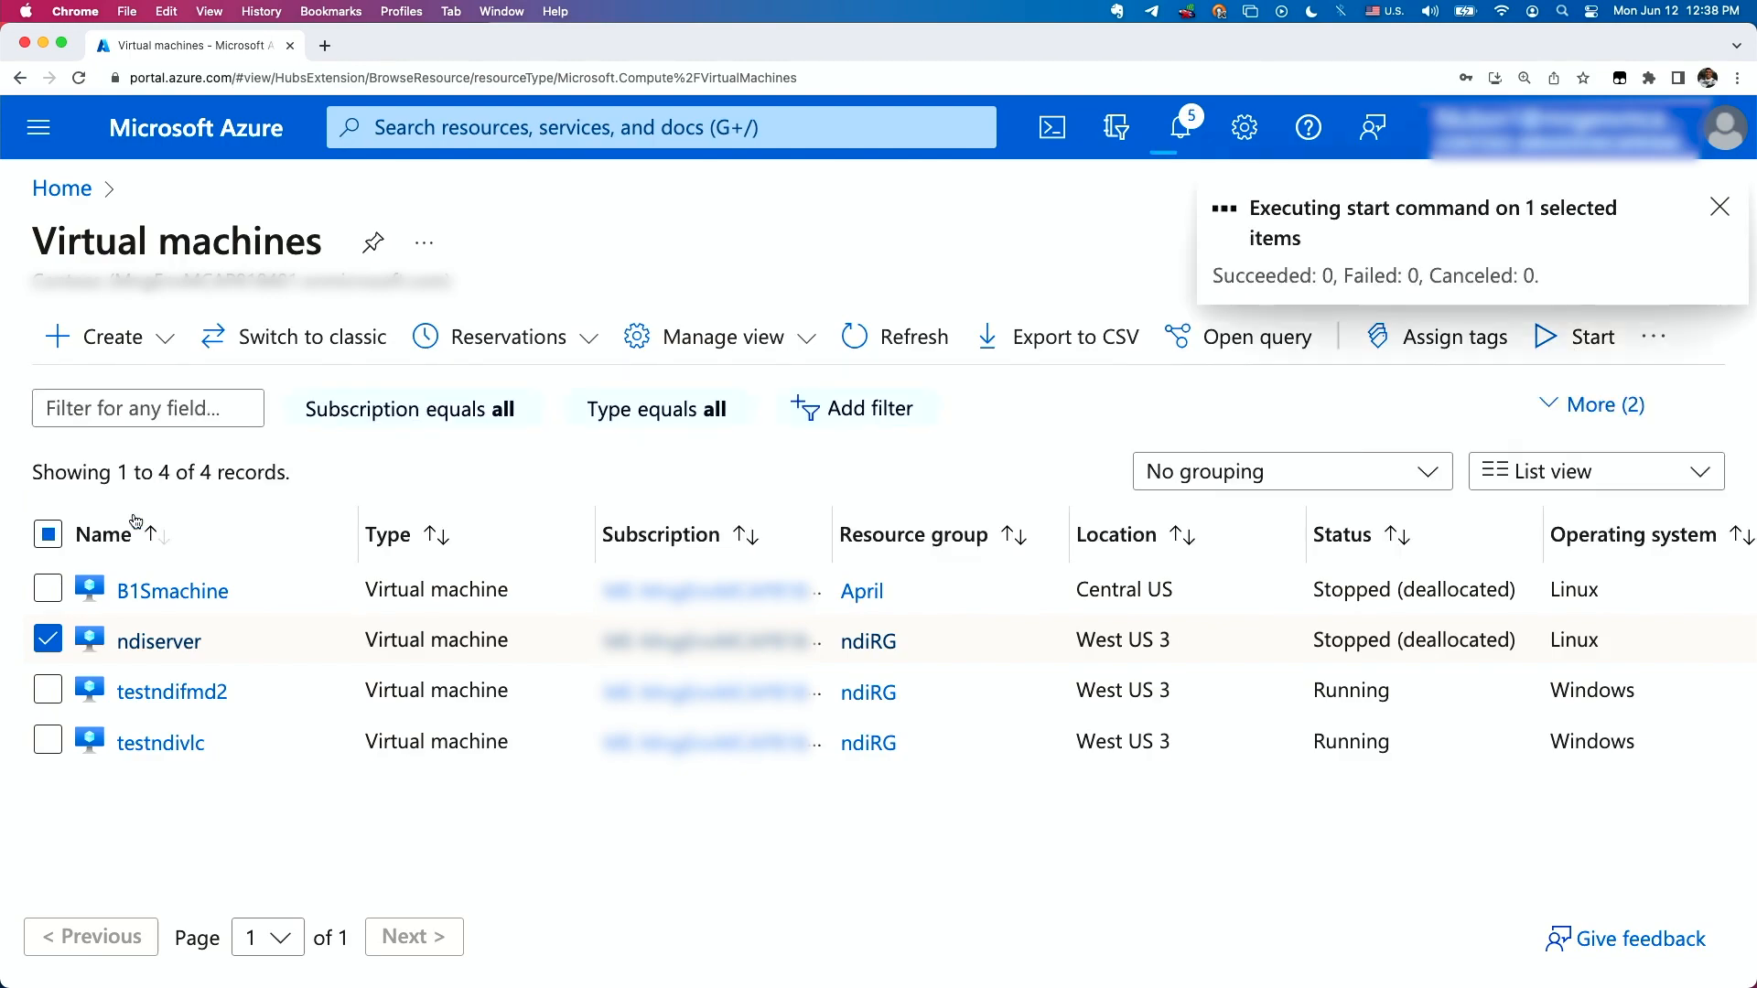